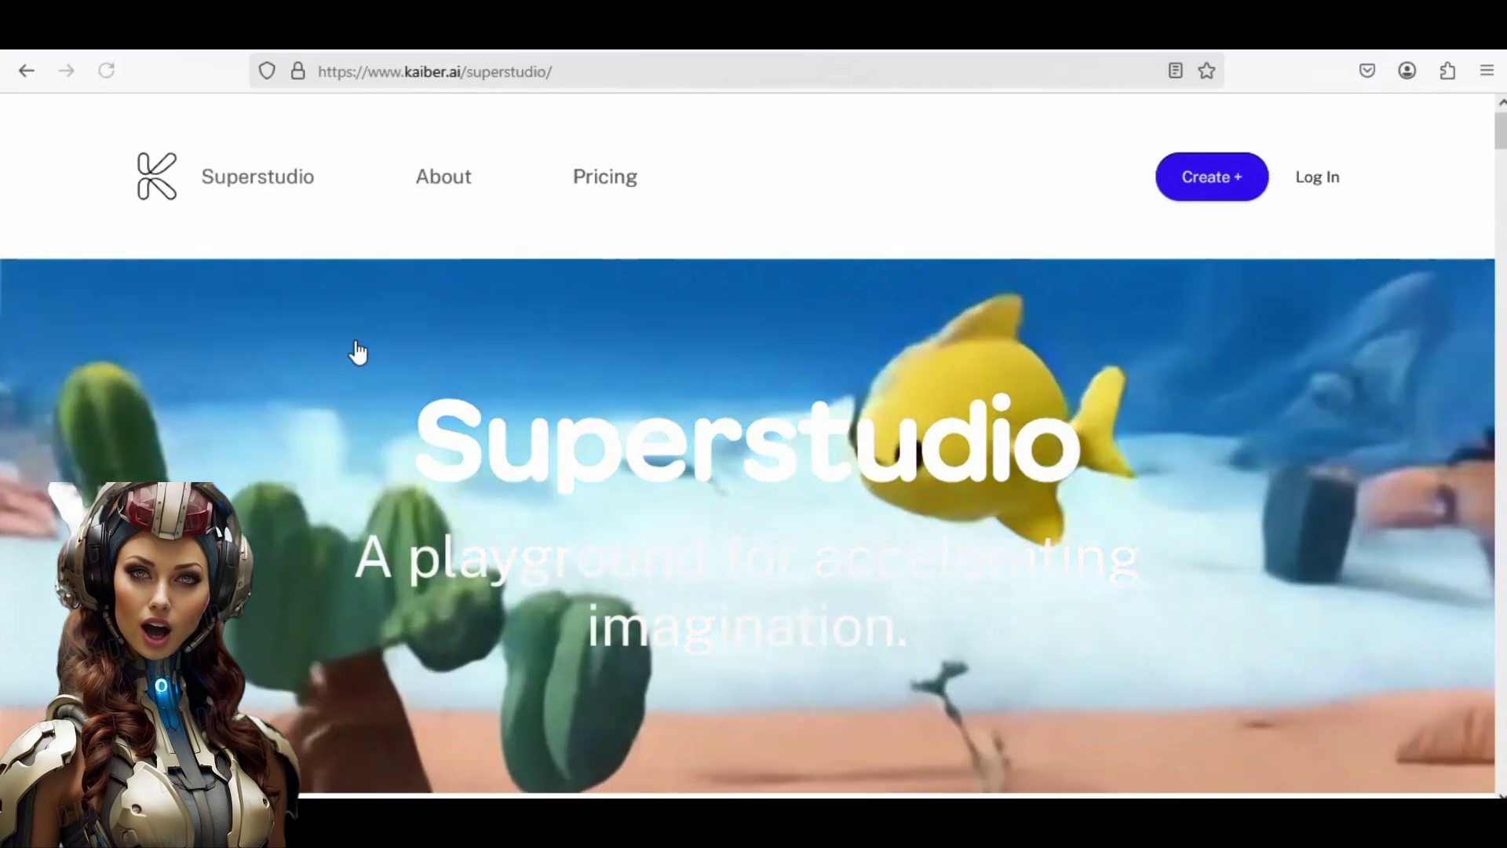
Scroll through the Kaiber Superstudio landing page to look over its content
scroll(357, 351, down, 1)
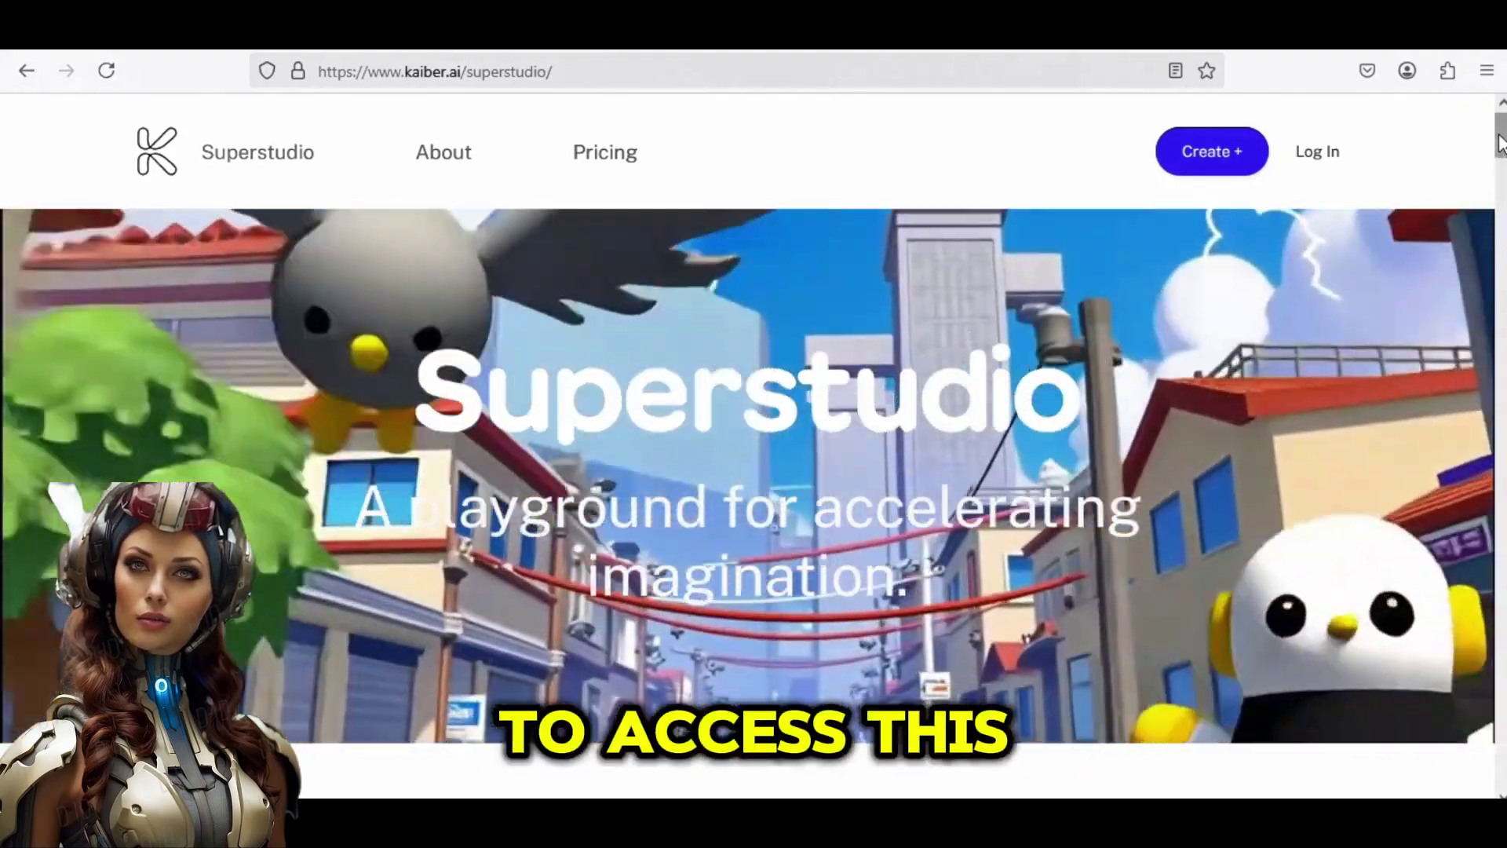
scroll(1264, 371, down, 1)
scroll(1264, 370, up, 1)
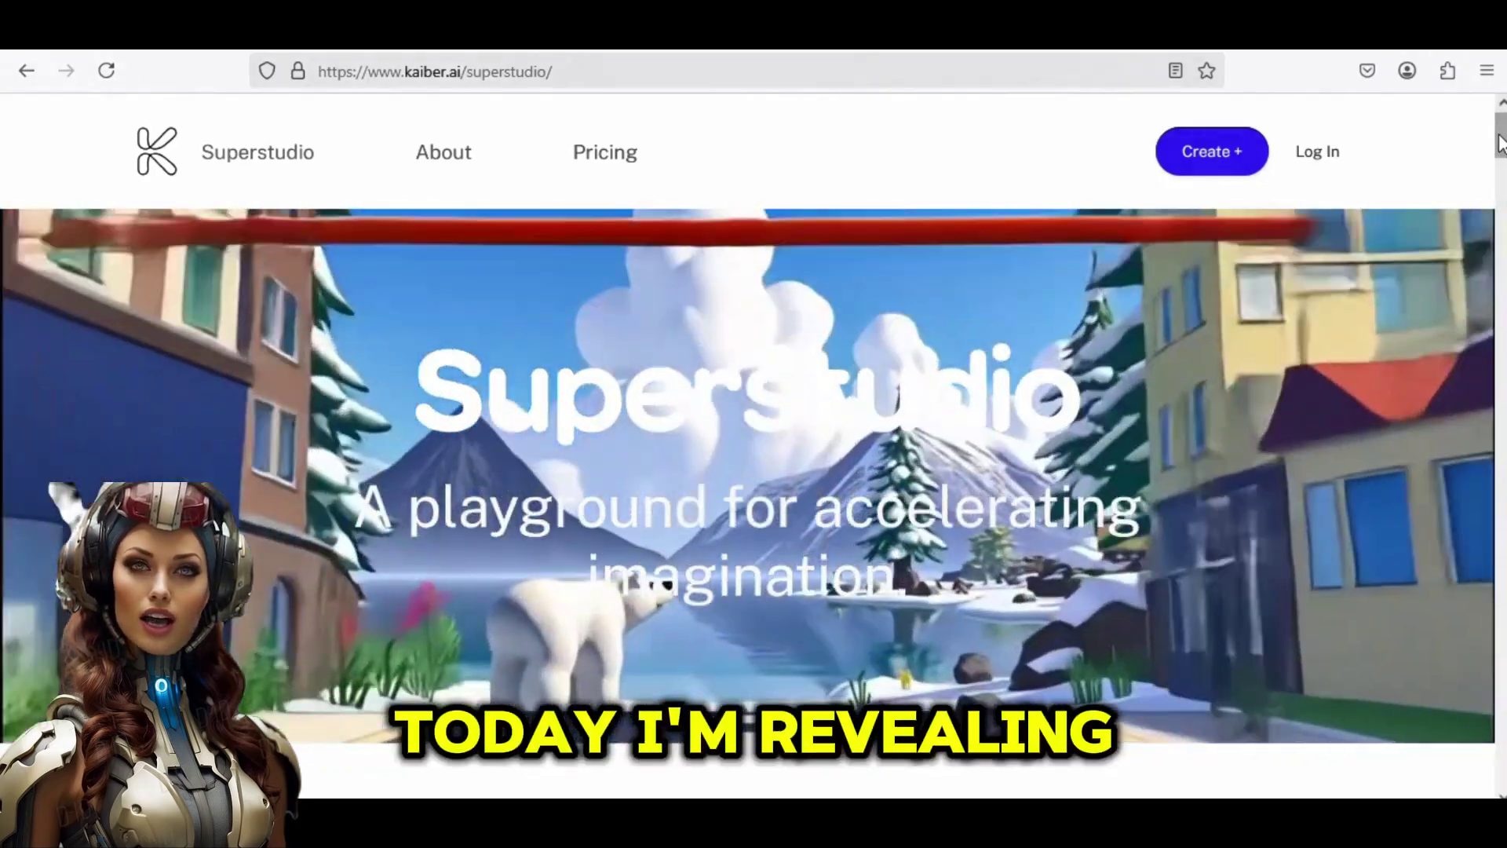
scroll(1499, 144, down, 1)
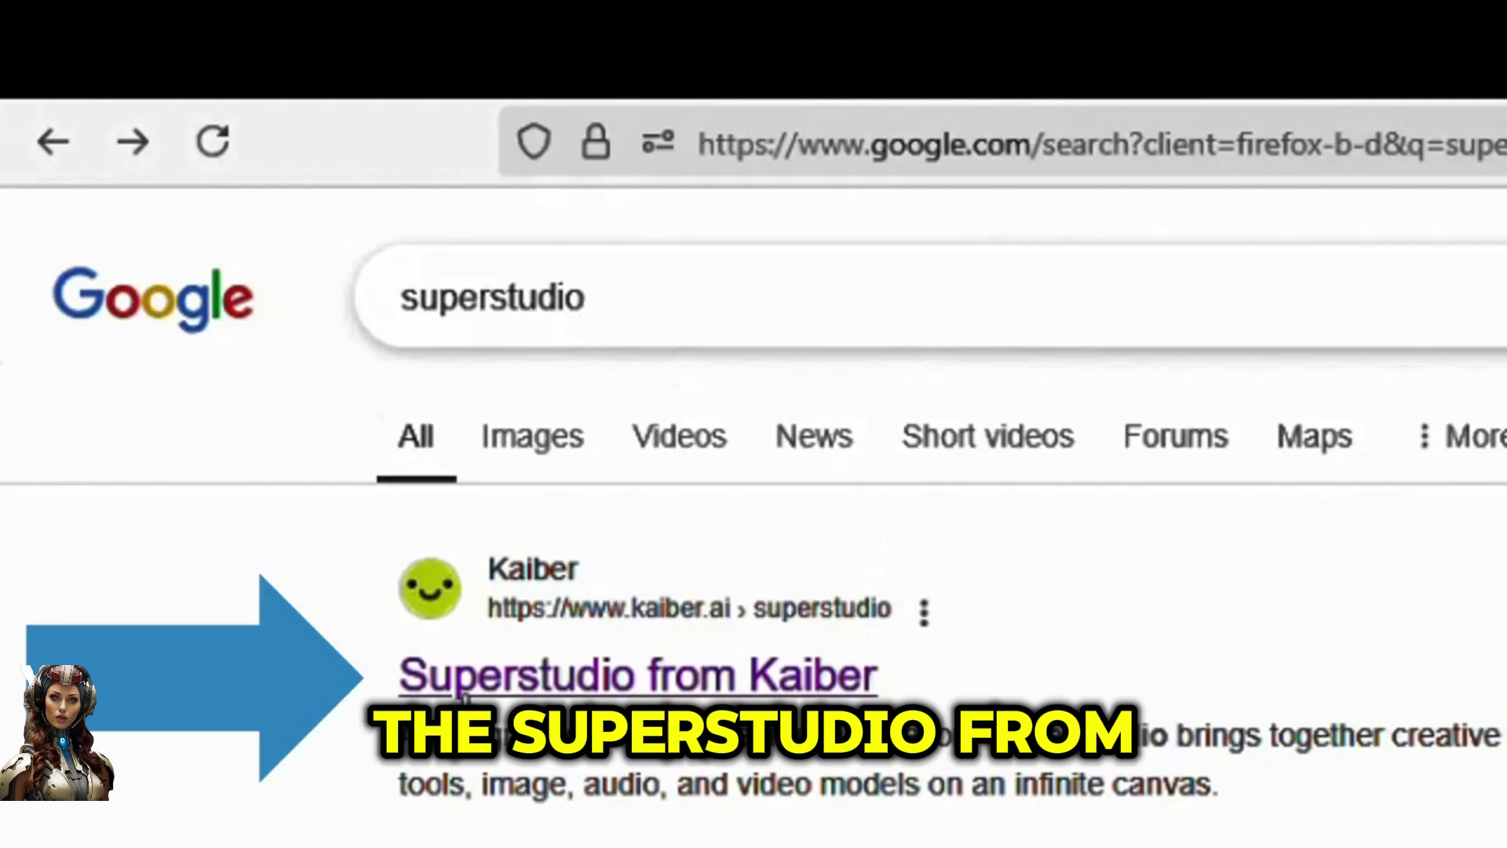
Open the 'Superstudio from Kaiber' result at kaiber.ai and log in to a free account
click(704, 691)
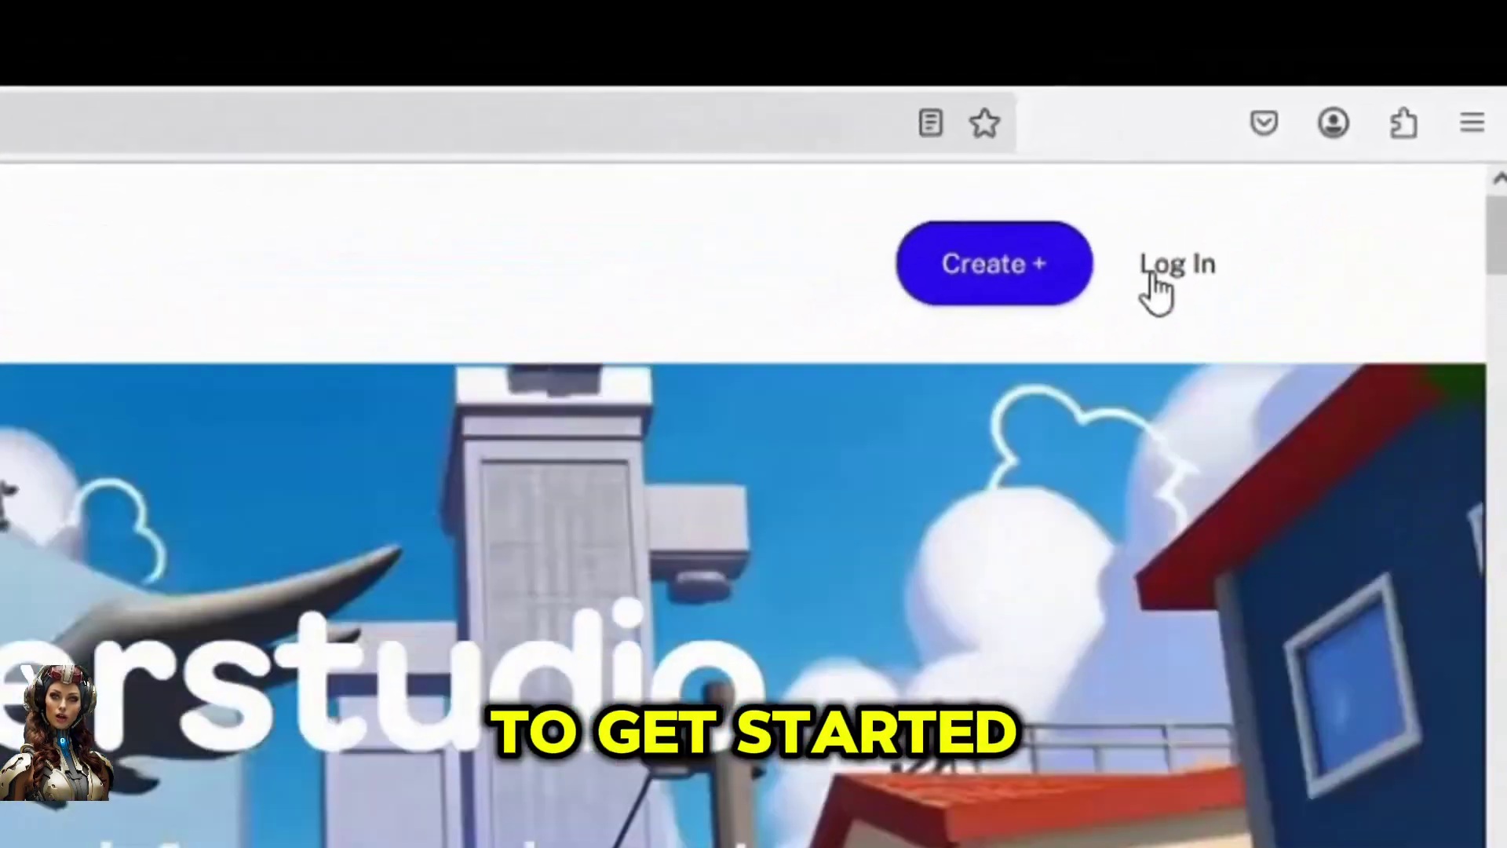
click(1119, 303)
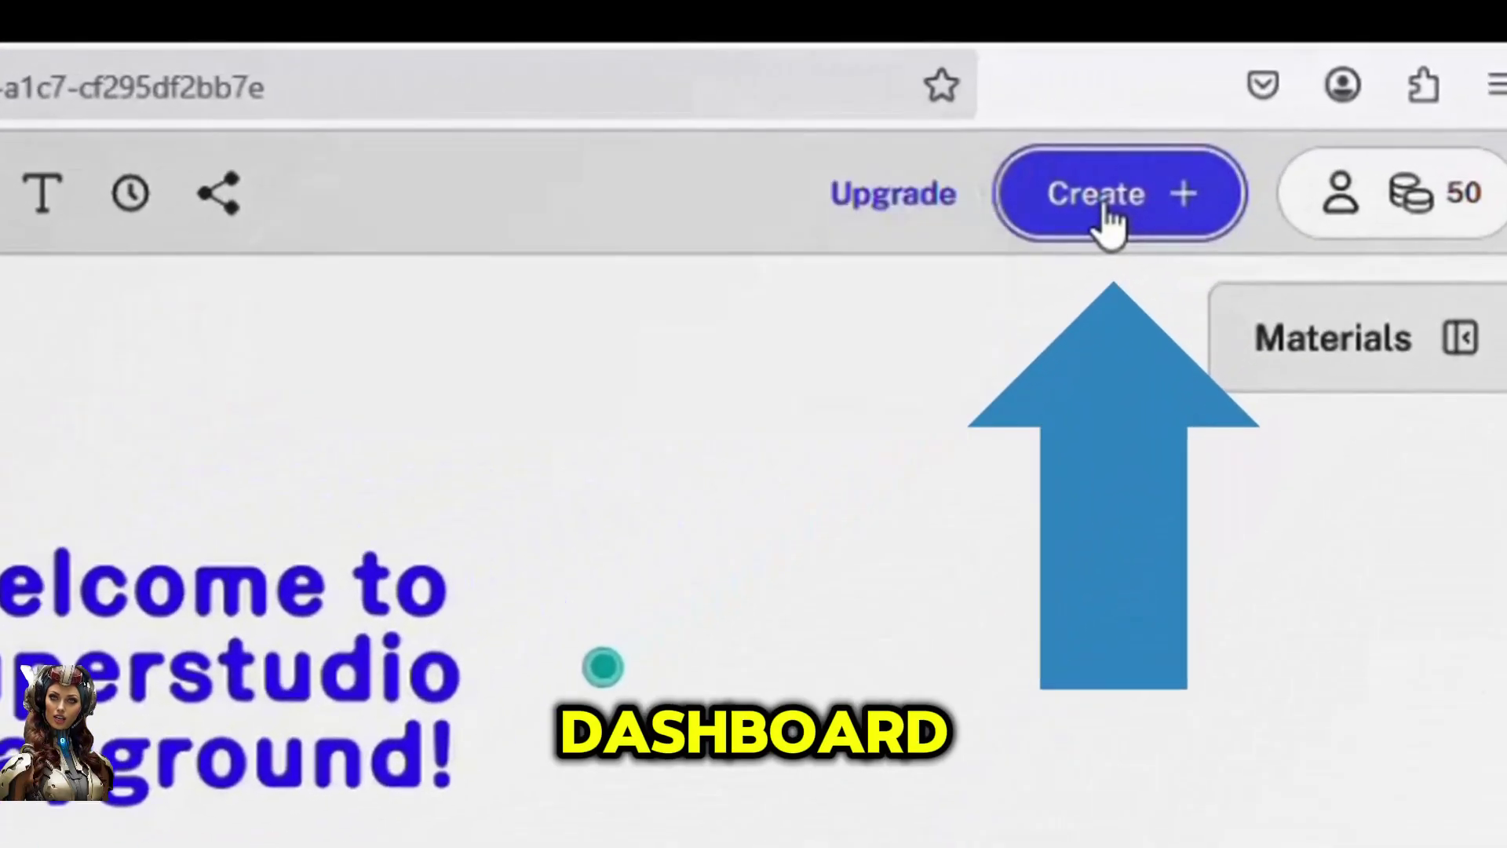
Add a Flux Image flow (Flux 1.1 Ultra, 16:9) to the canvas and start its woman-walking prompt
click(1299, 141)
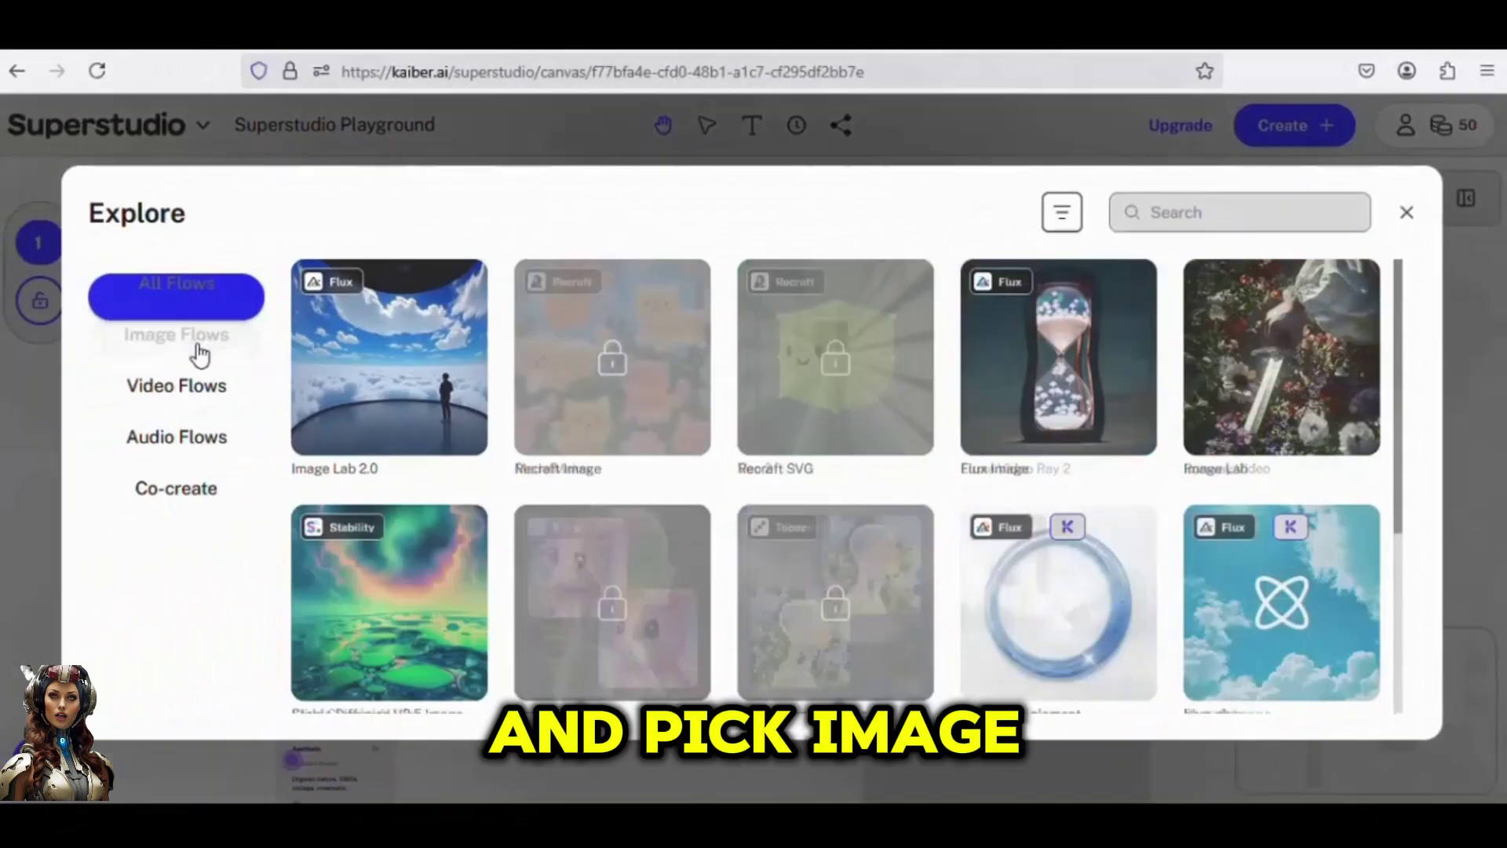
click(200, 345)
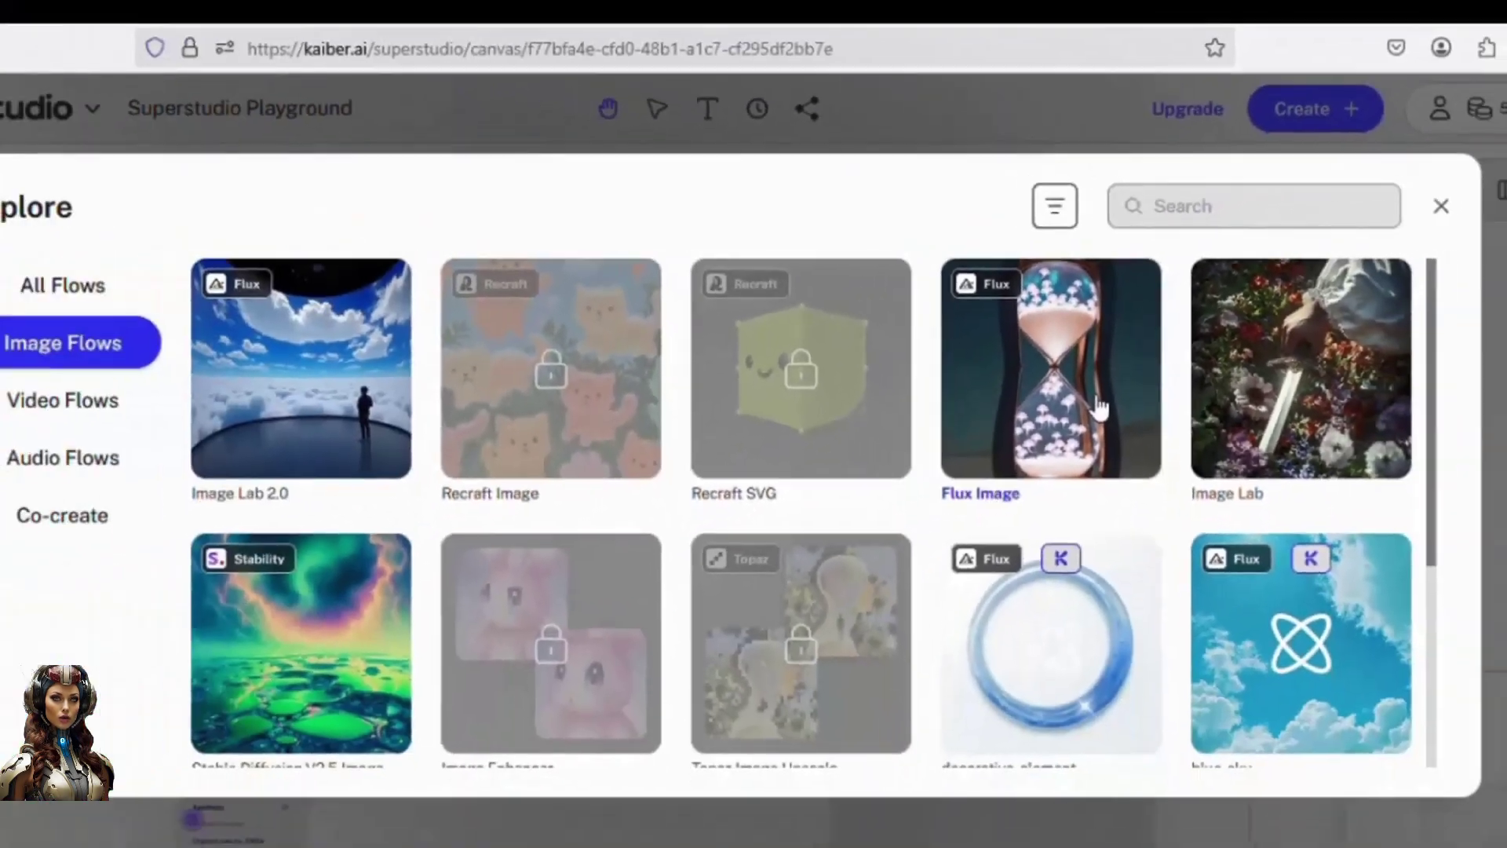
click(1098, 406)
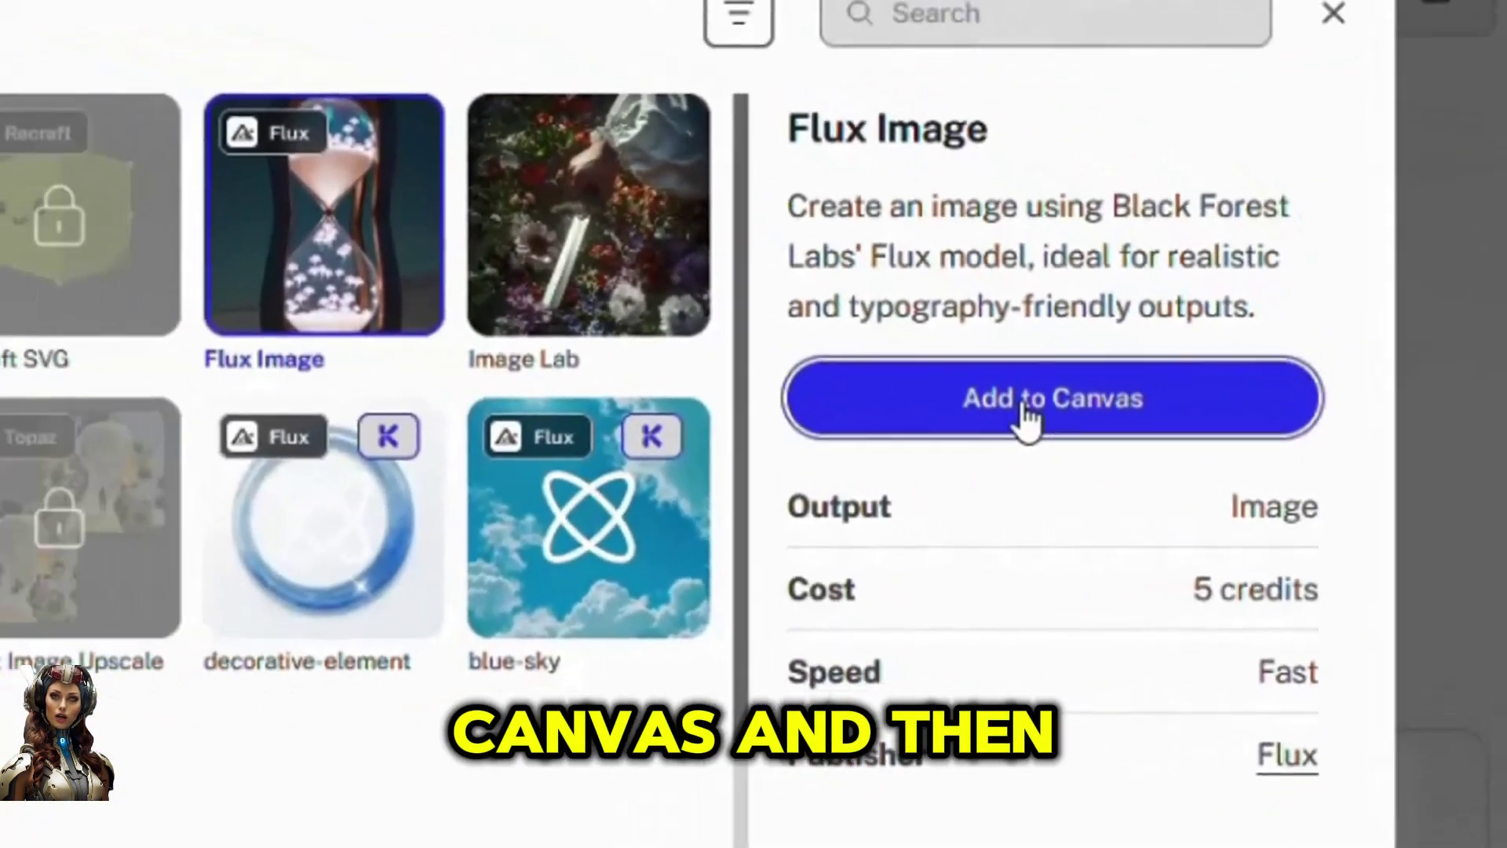
click(1229, 445)
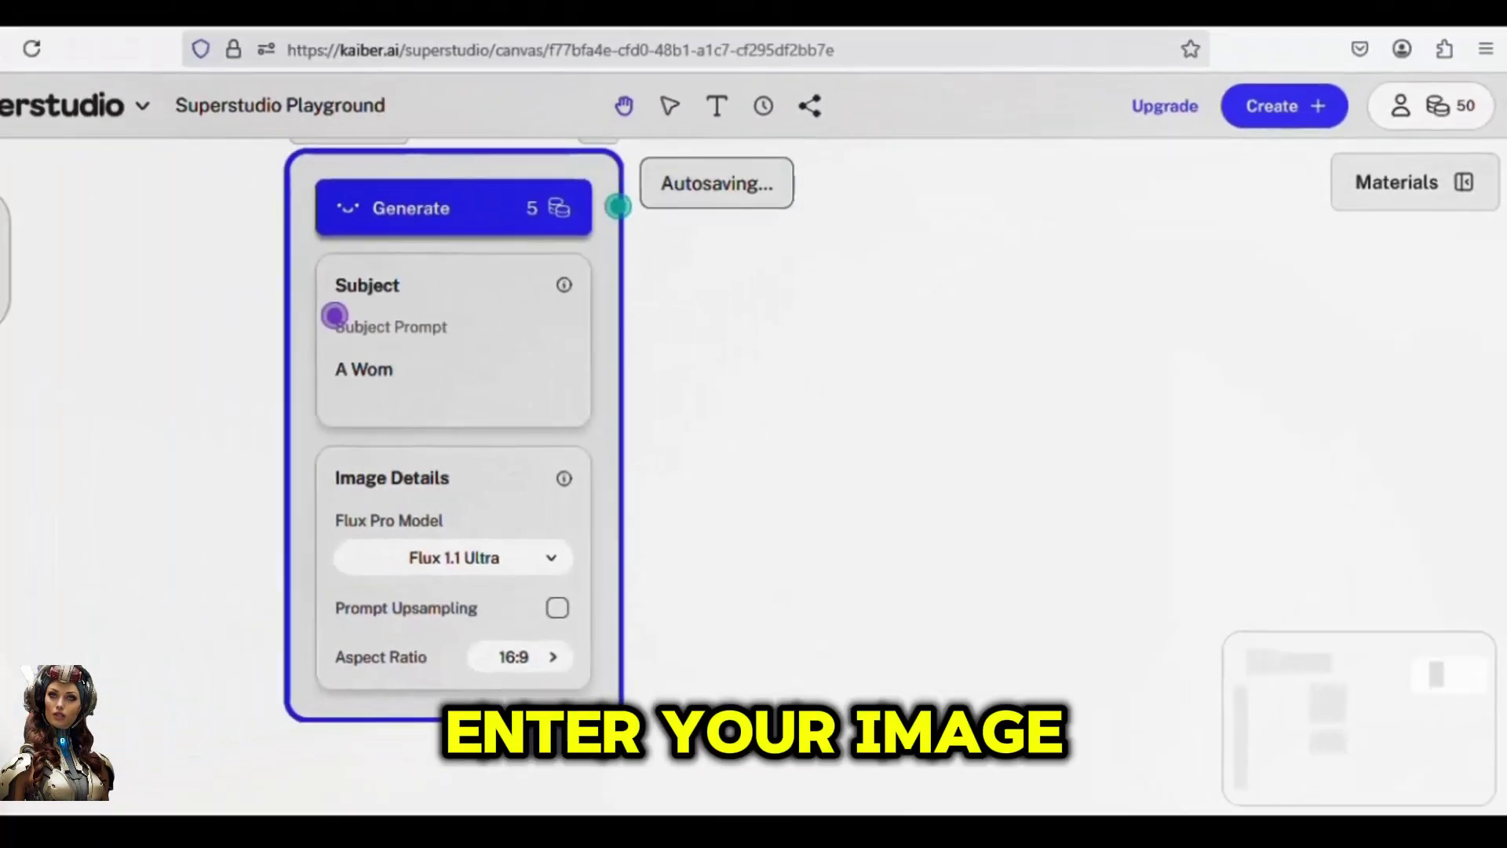
text(an walks confidently towards the camera, )
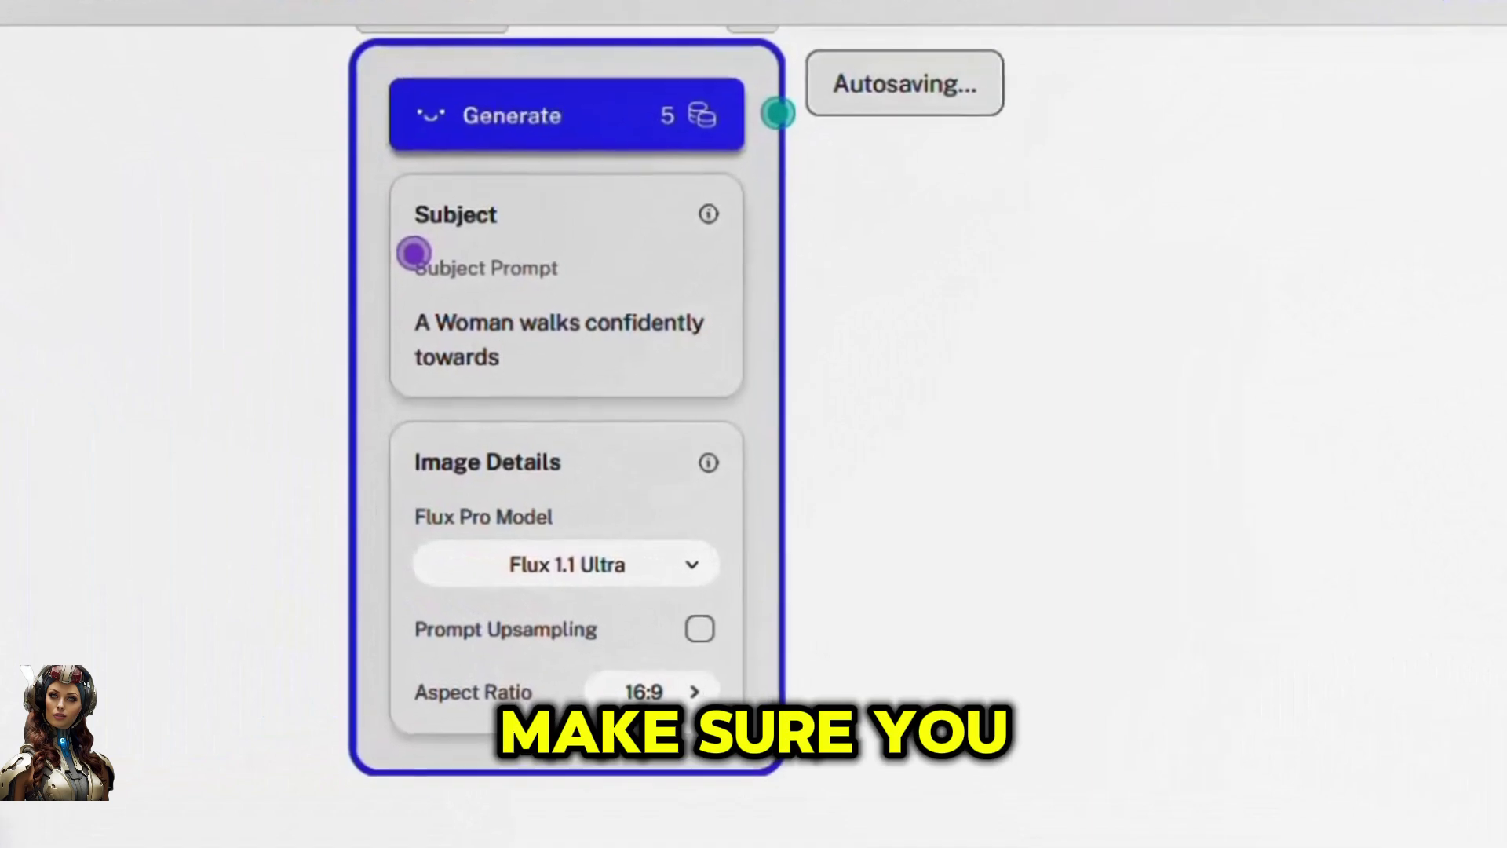
text(her posture strong a)
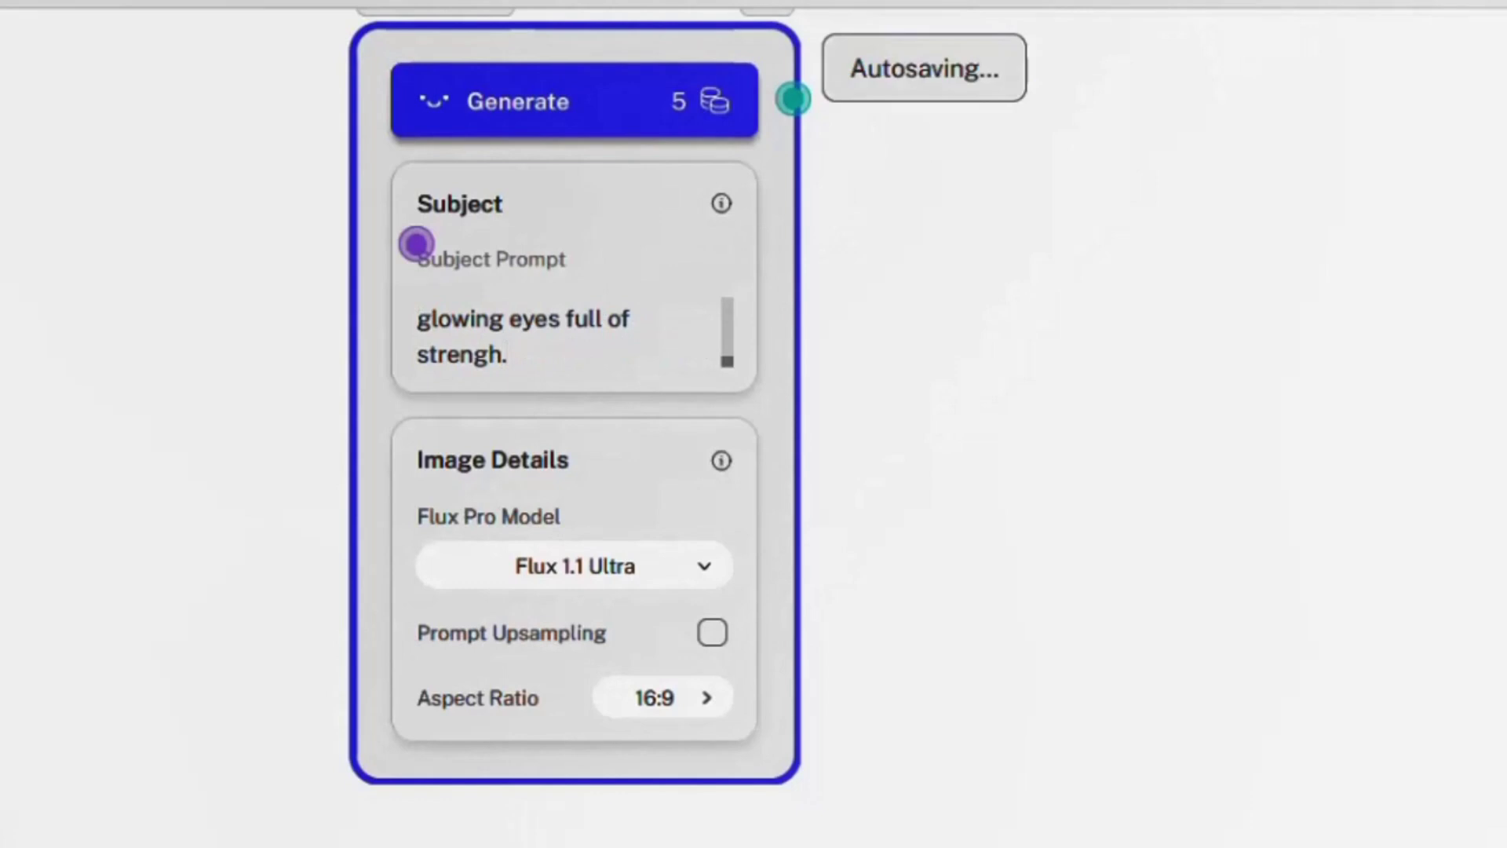
Check the aspect ratio choices, keeping the Flux image at 16:9
click(691, 698)
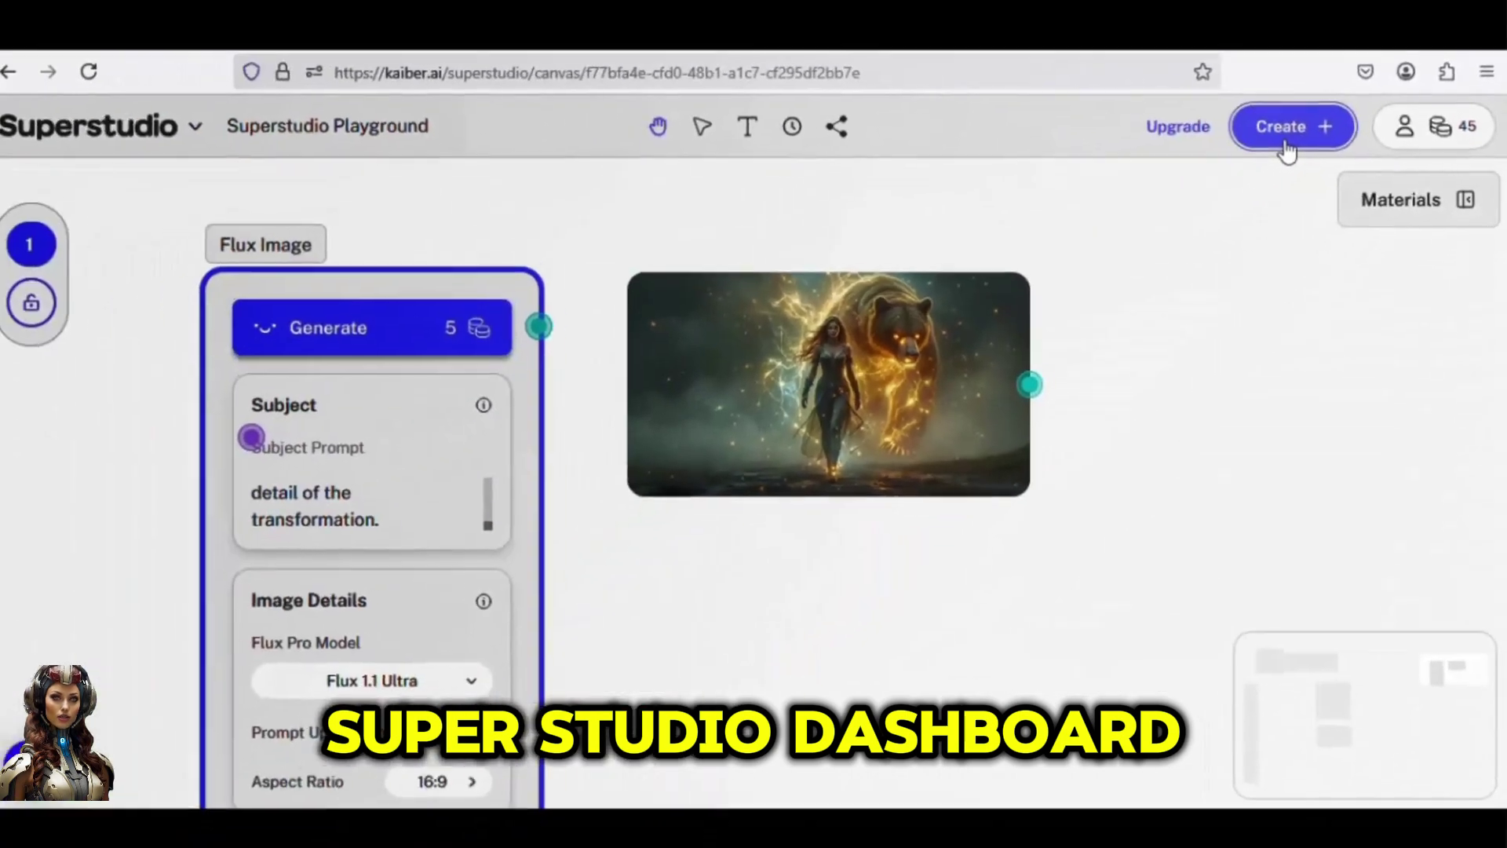
Add a Kling Standard Video flow from Video Flows, fed by the generated woman-and-bear image
click(1285, 143)
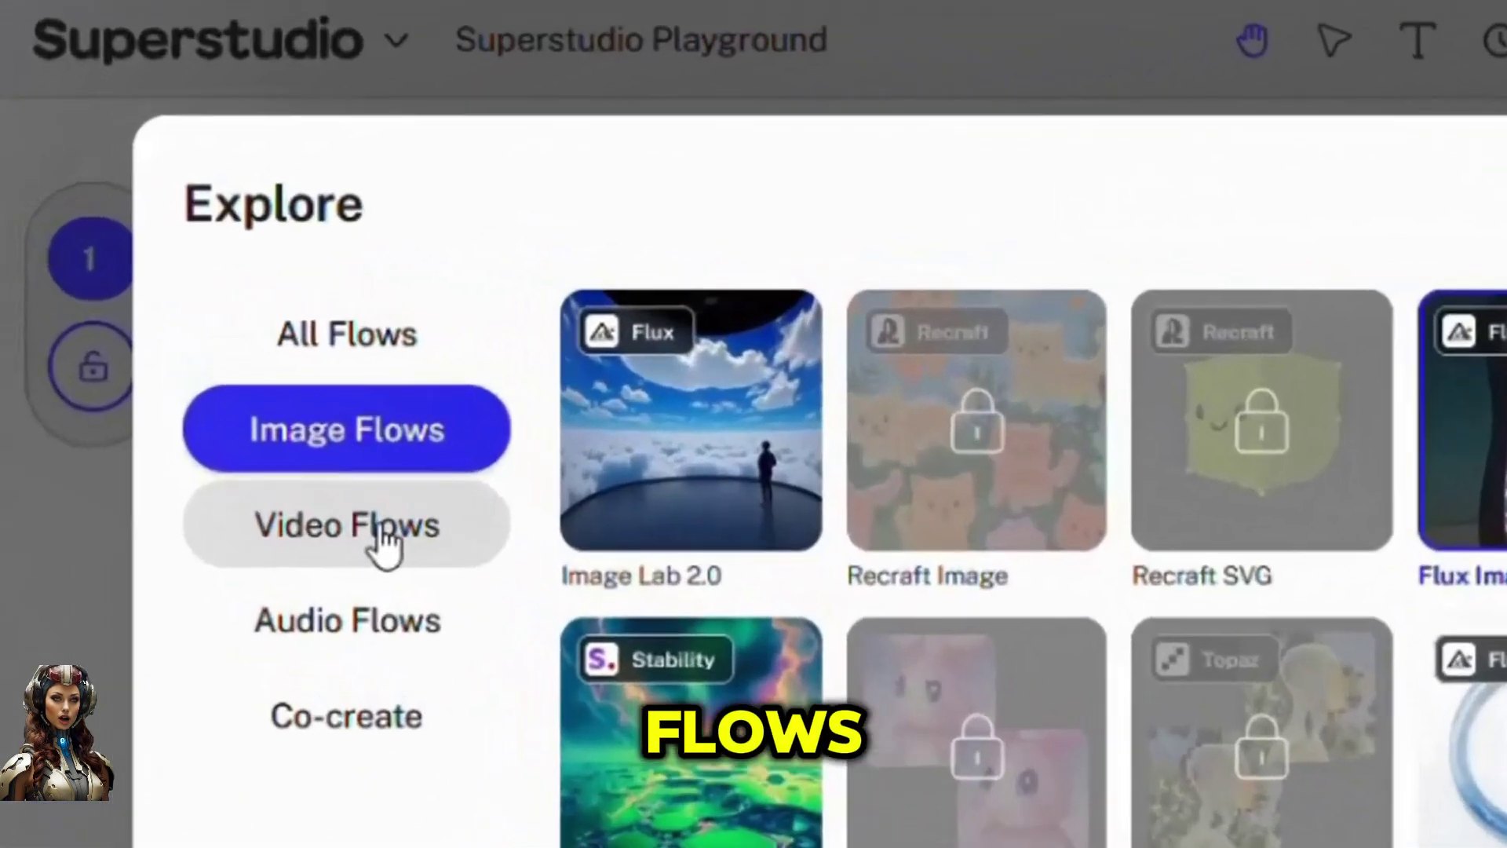
click(382, 534)
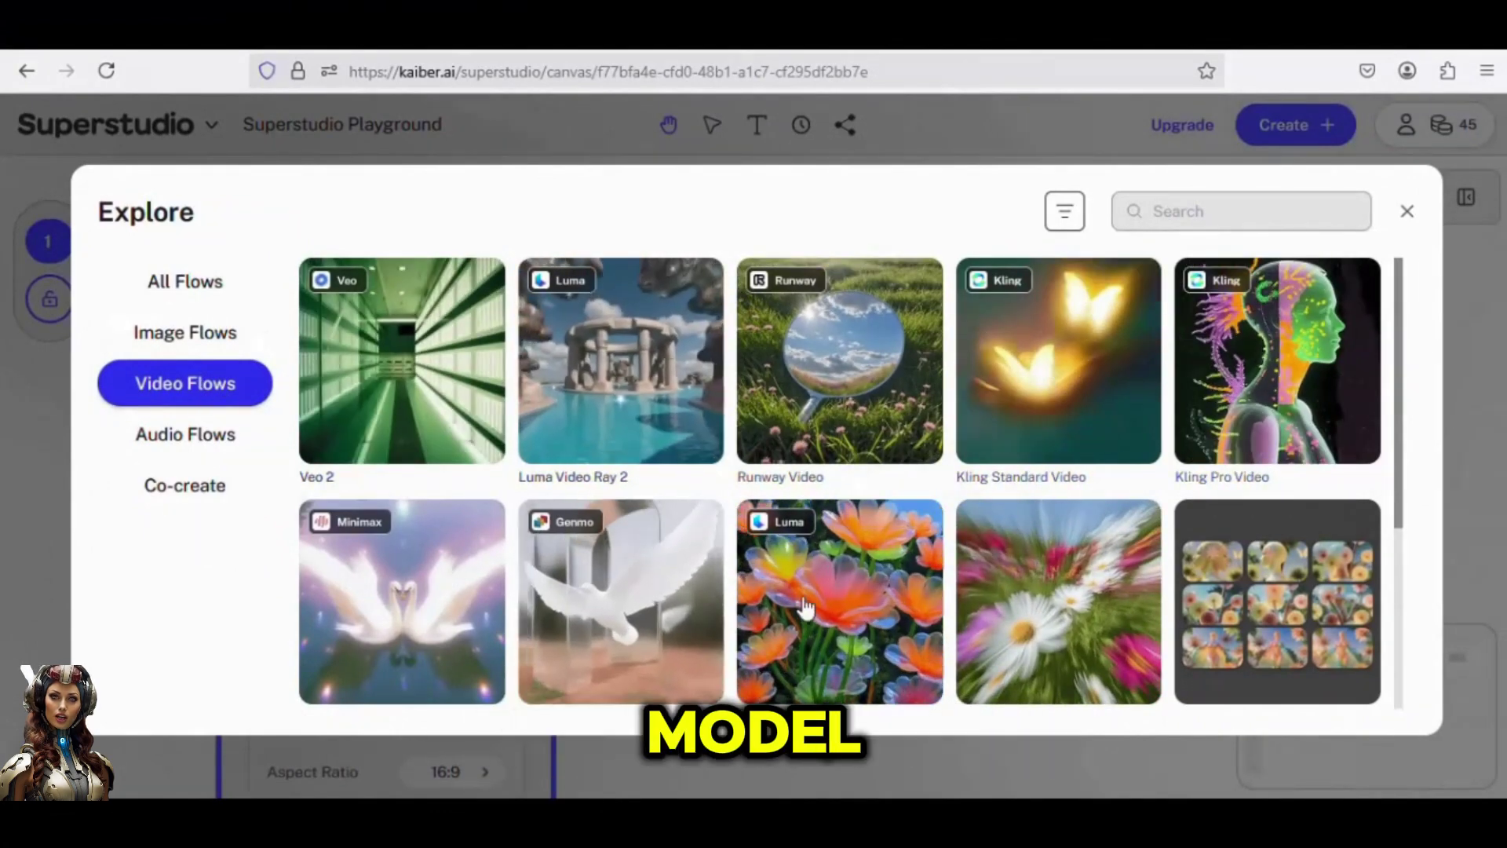
click(1058, 361)
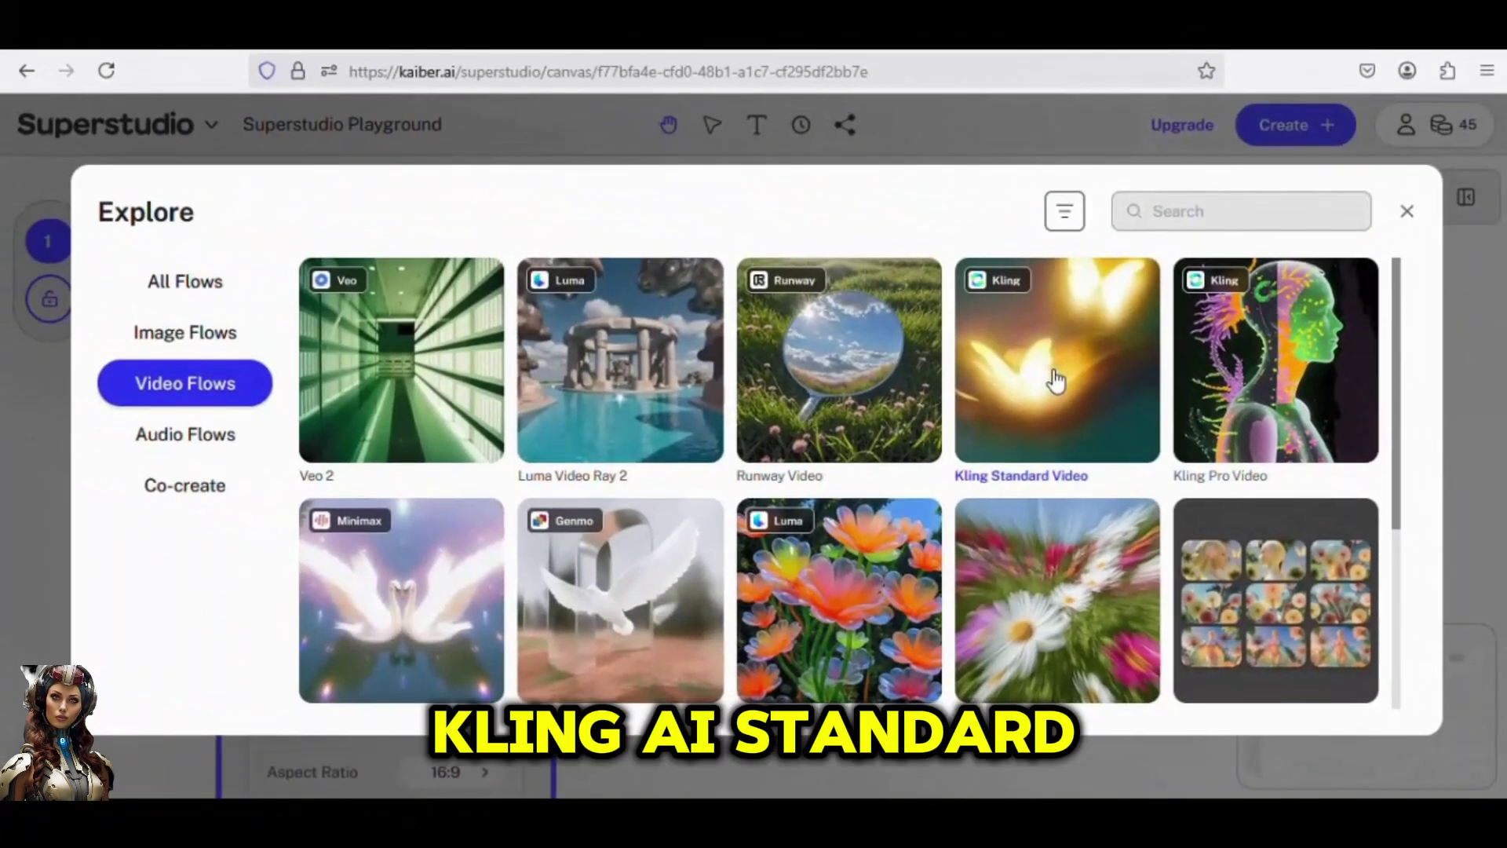
click(1056, 380)
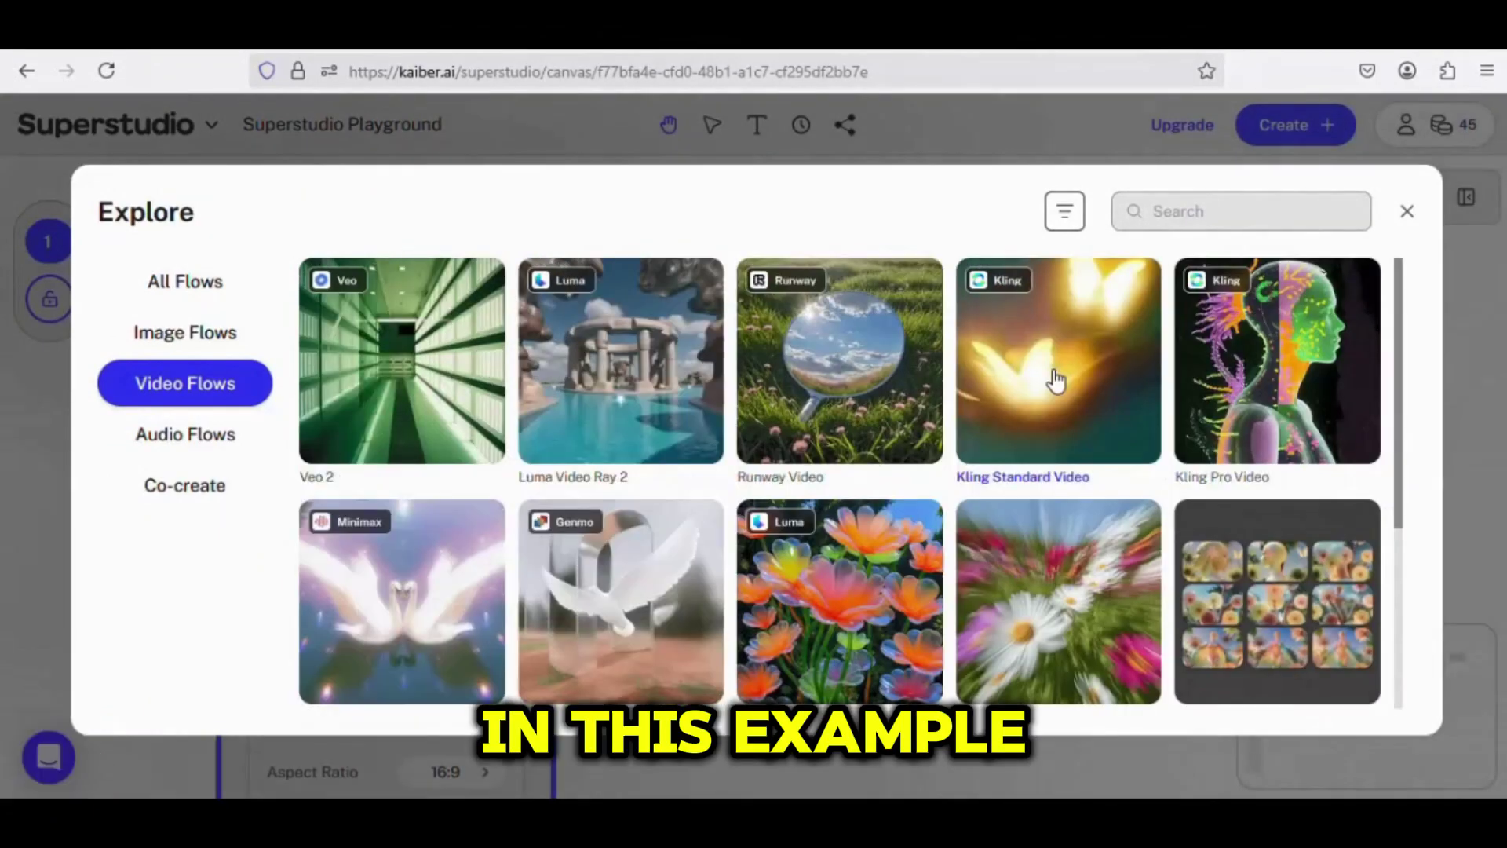
click(1056, 380)
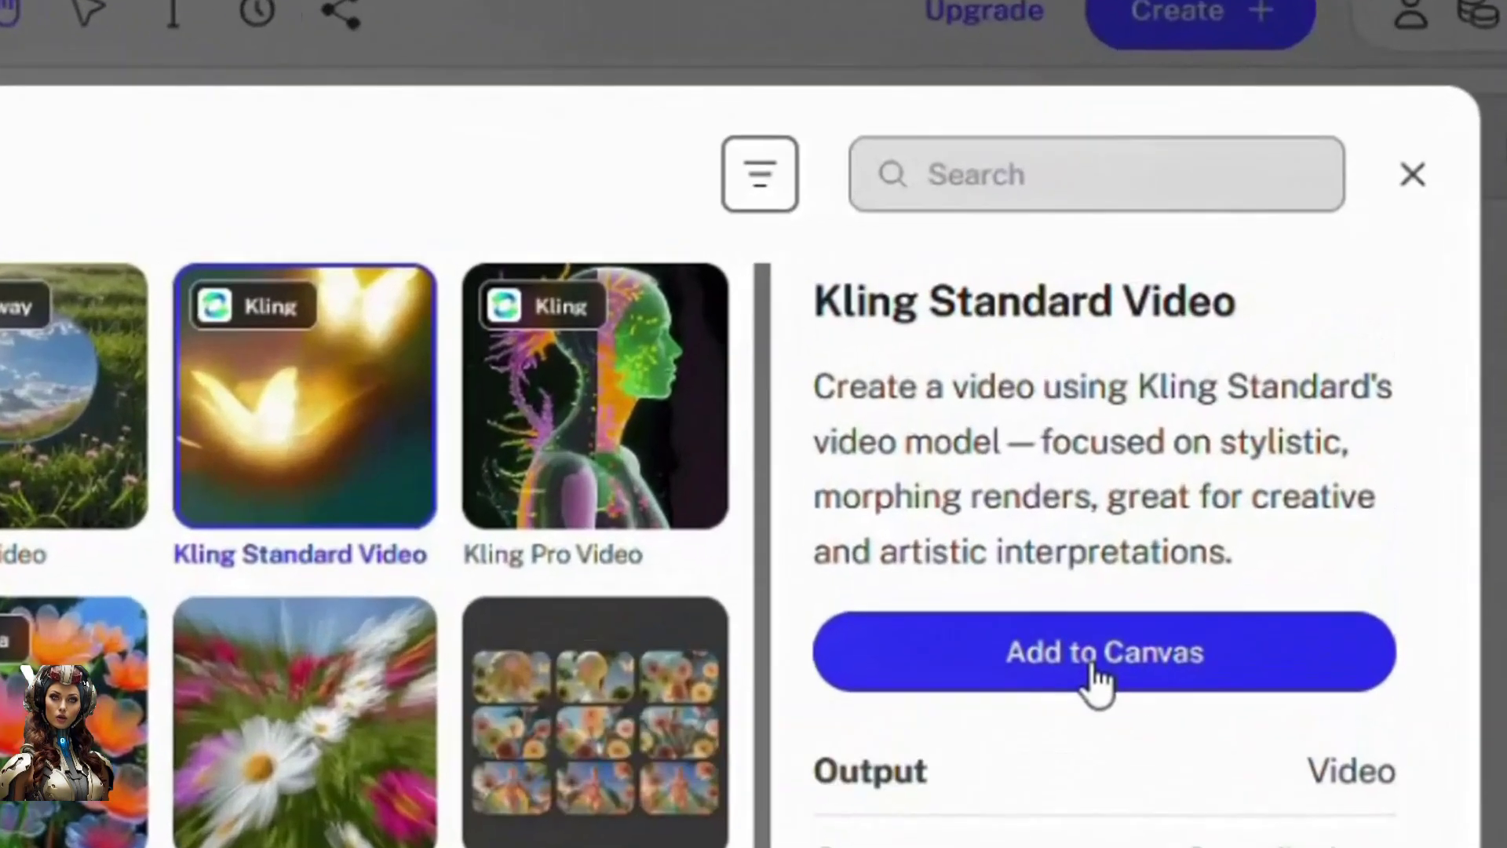
click(1244, 465)
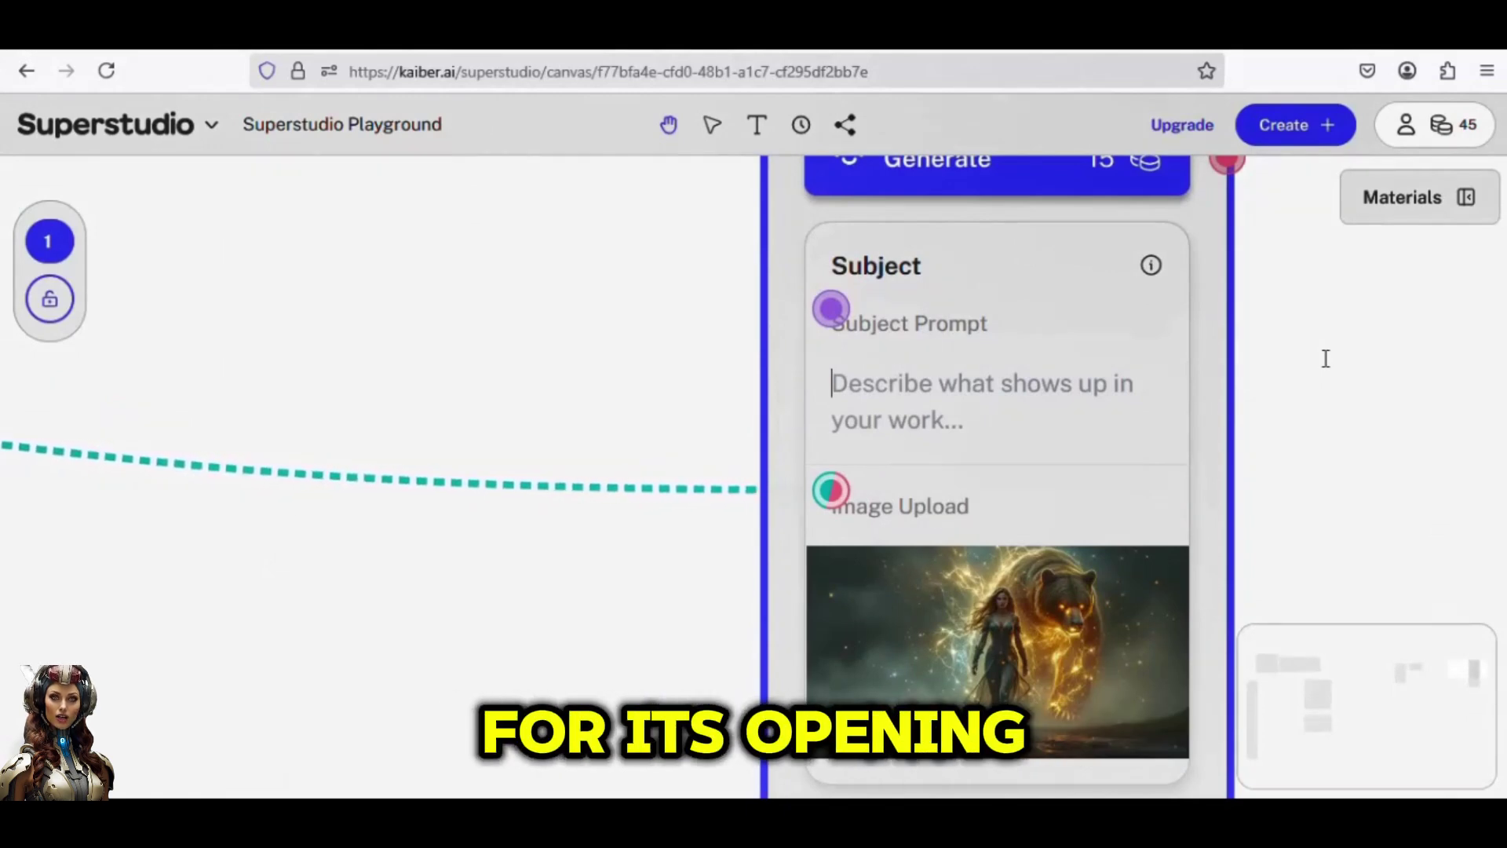
Prompt the determined woman approaching the camera, use Kling Standard 1.6 at 0:05, and generate
text(A Woman with strong determin)
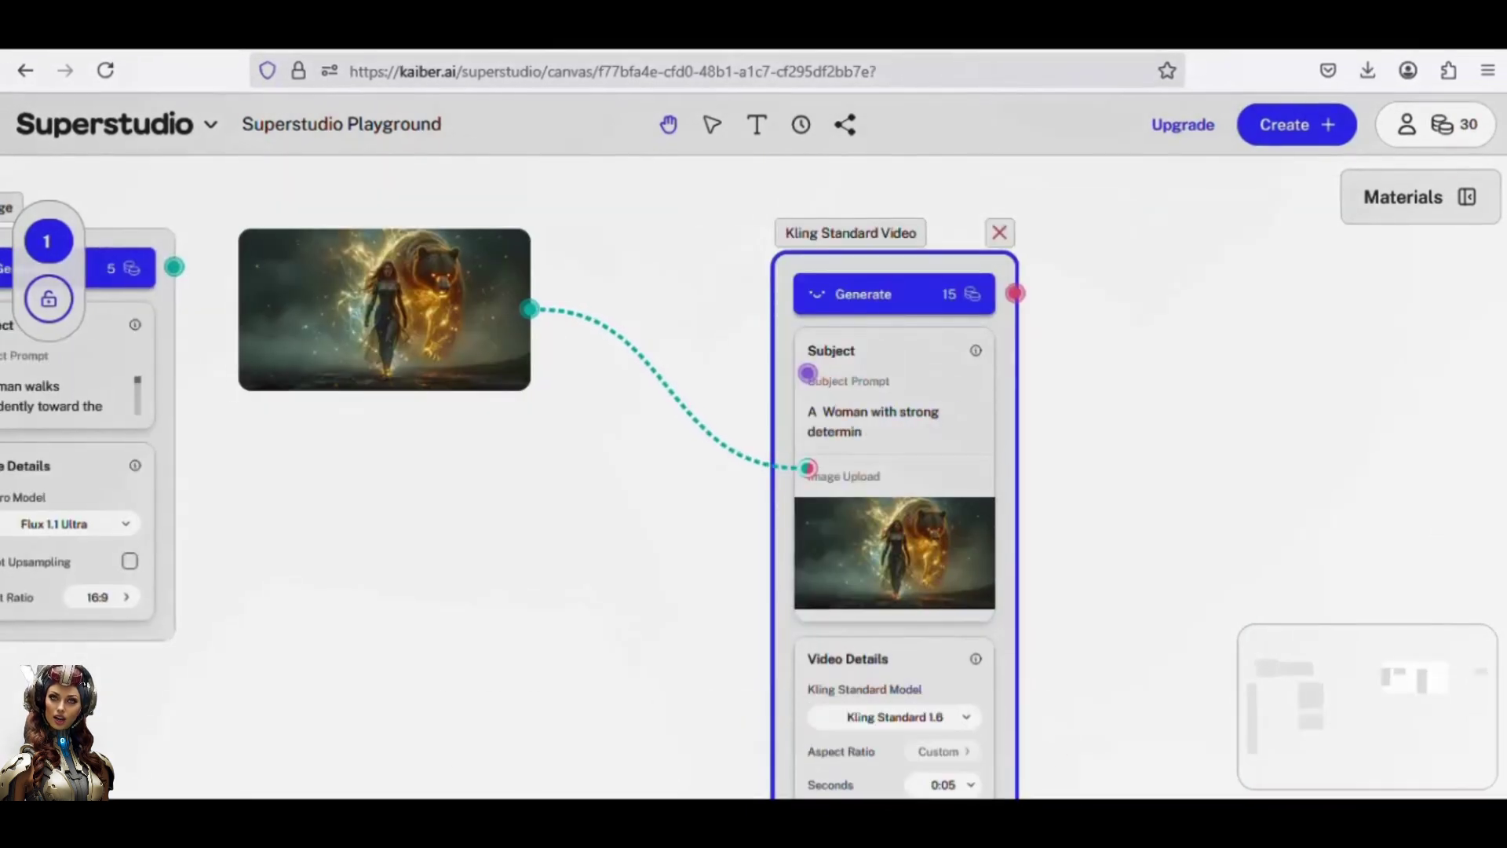
text(ed posture approaches)
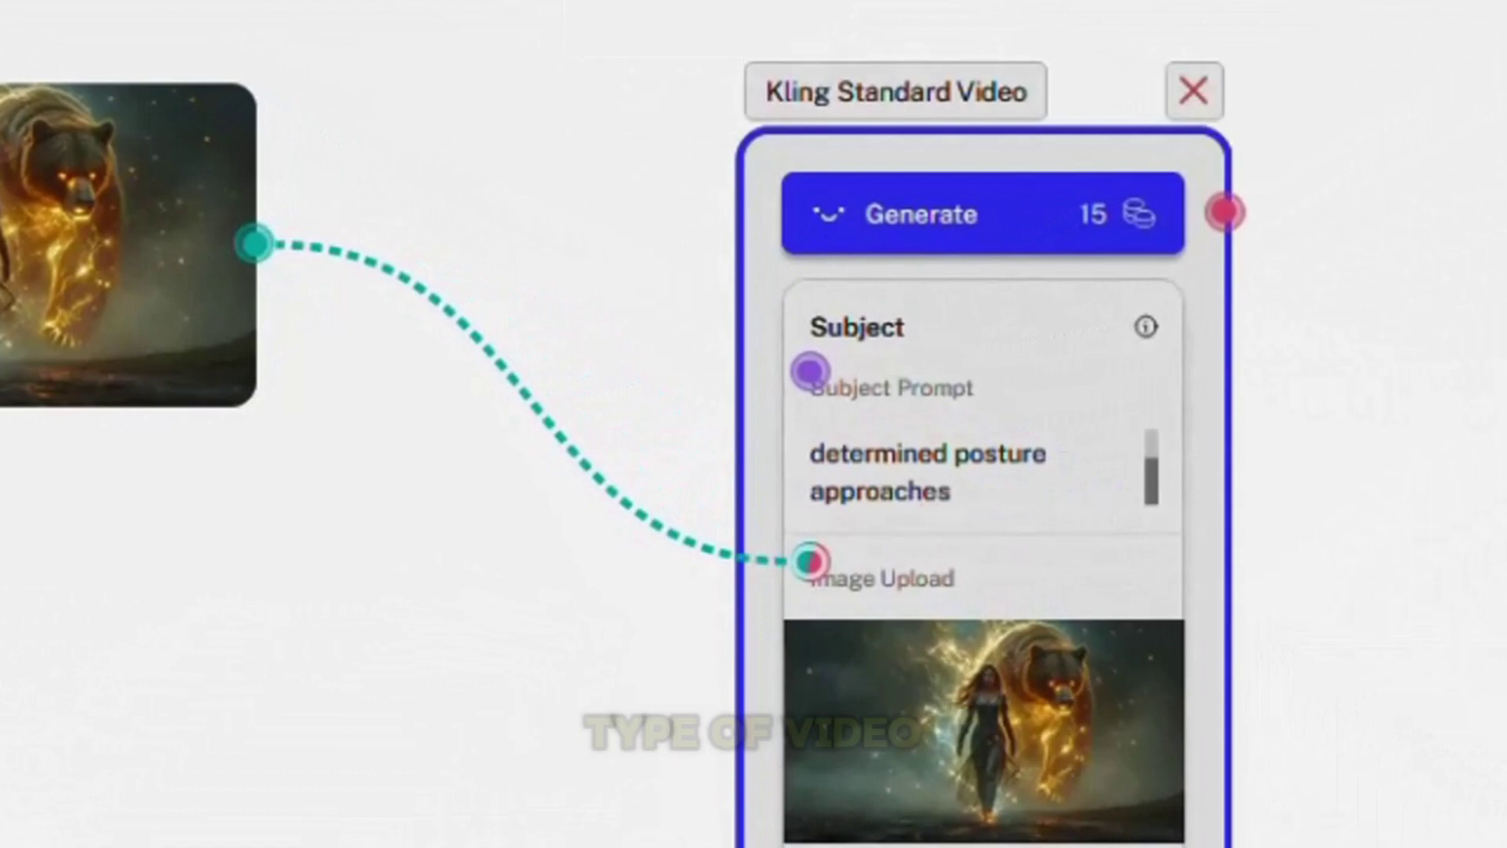
text( the camer)
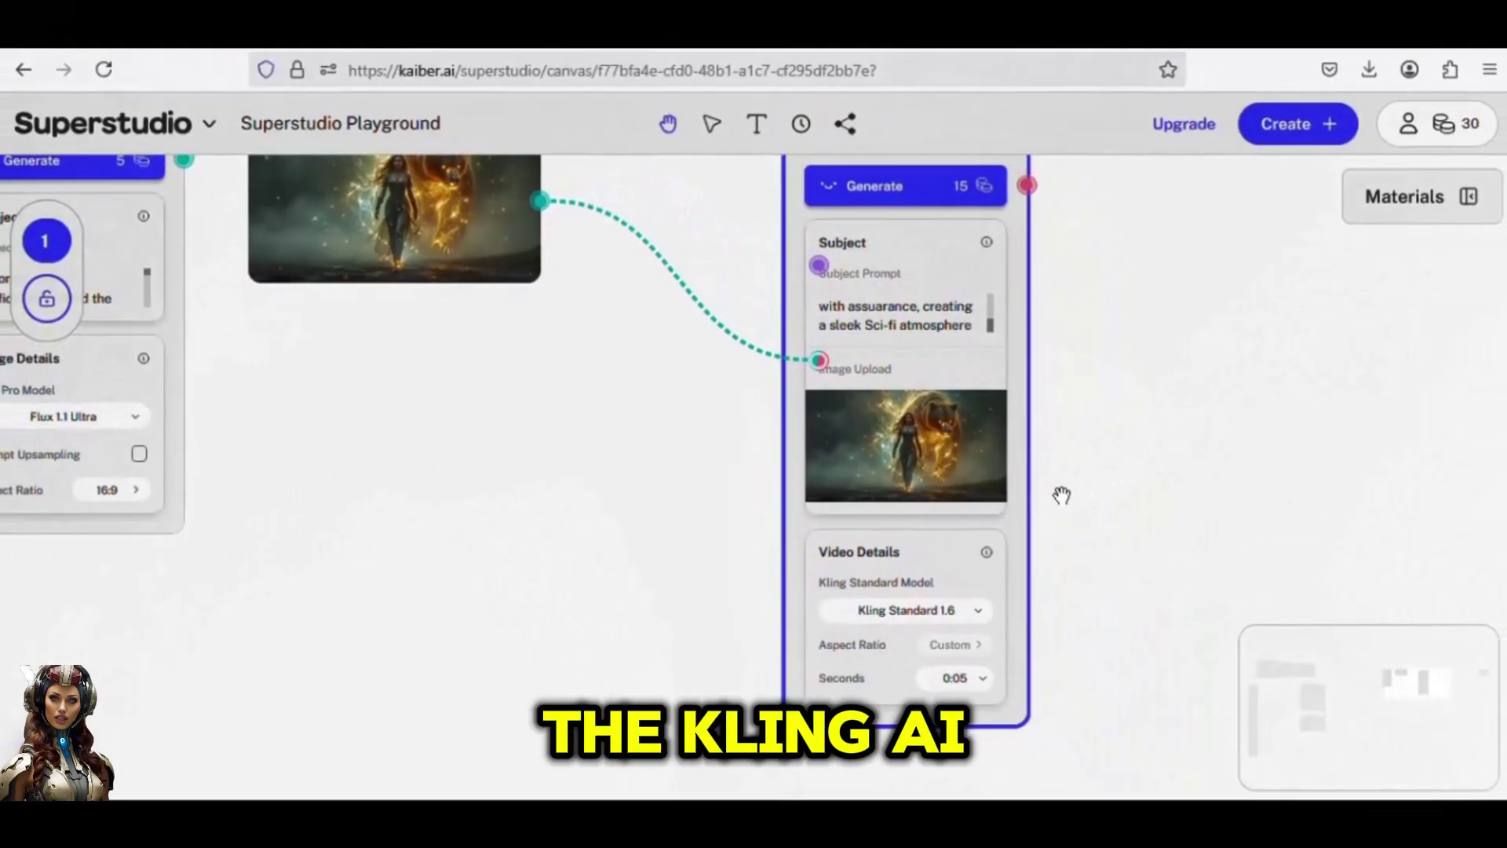
click(903, 610)
click(947, 667)
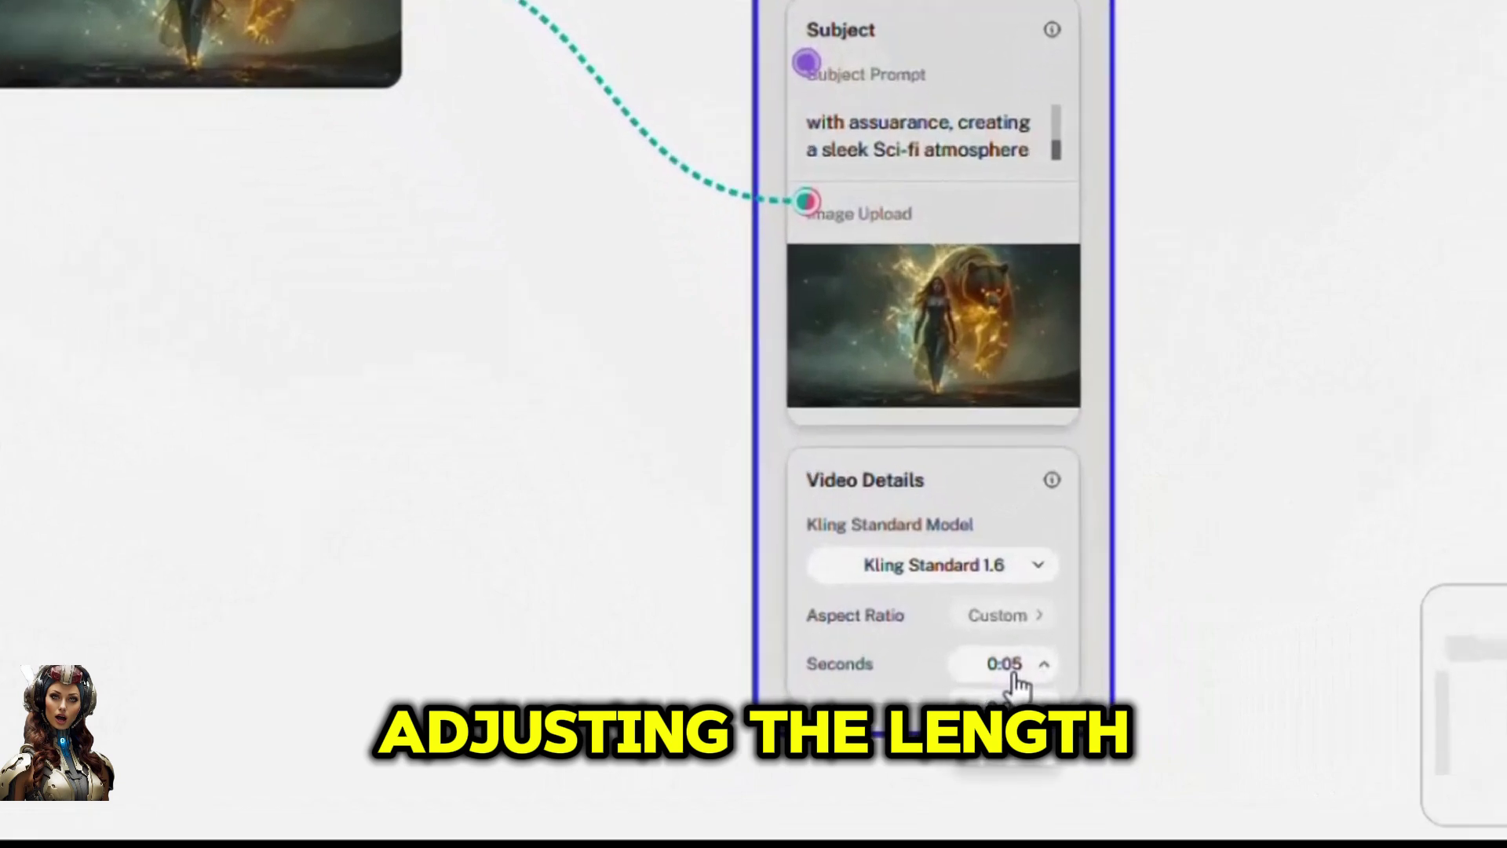
click(961, 673)
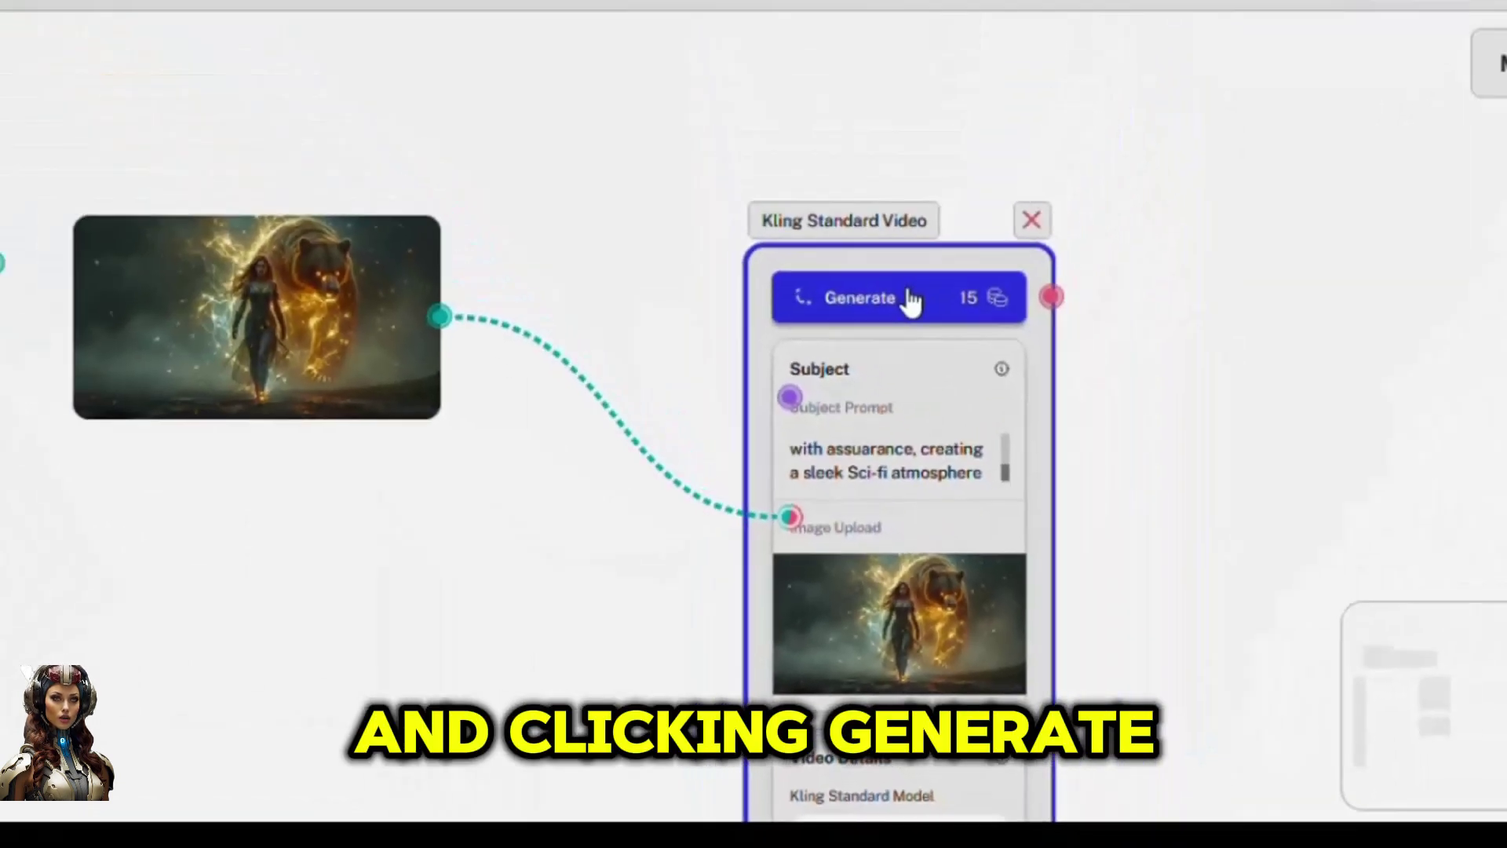
click(908, 296)
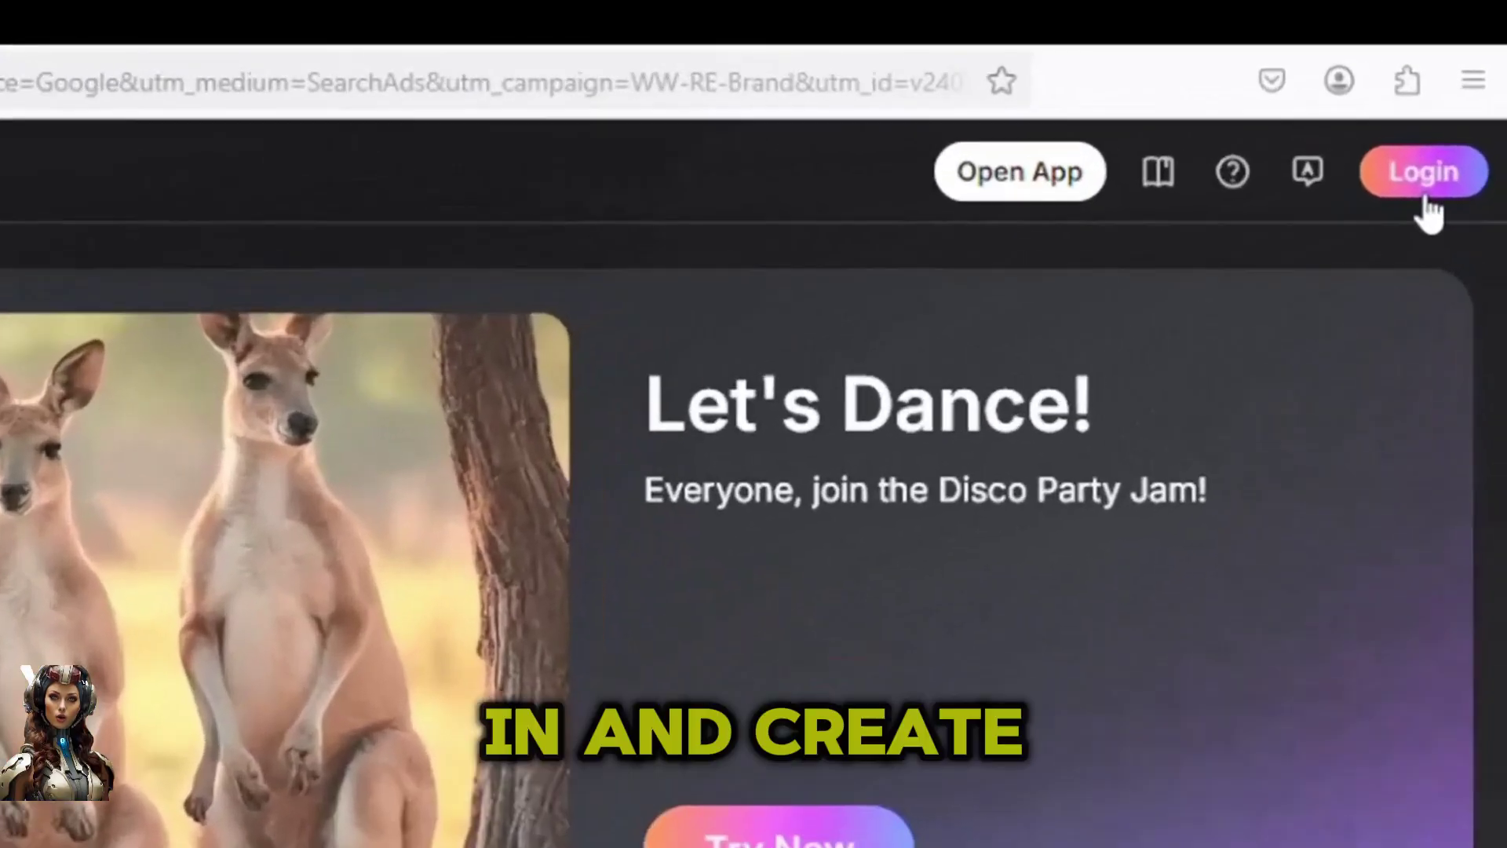
Go to the PixVerse sign-in page with the top-right Login button
click(1428, 202)
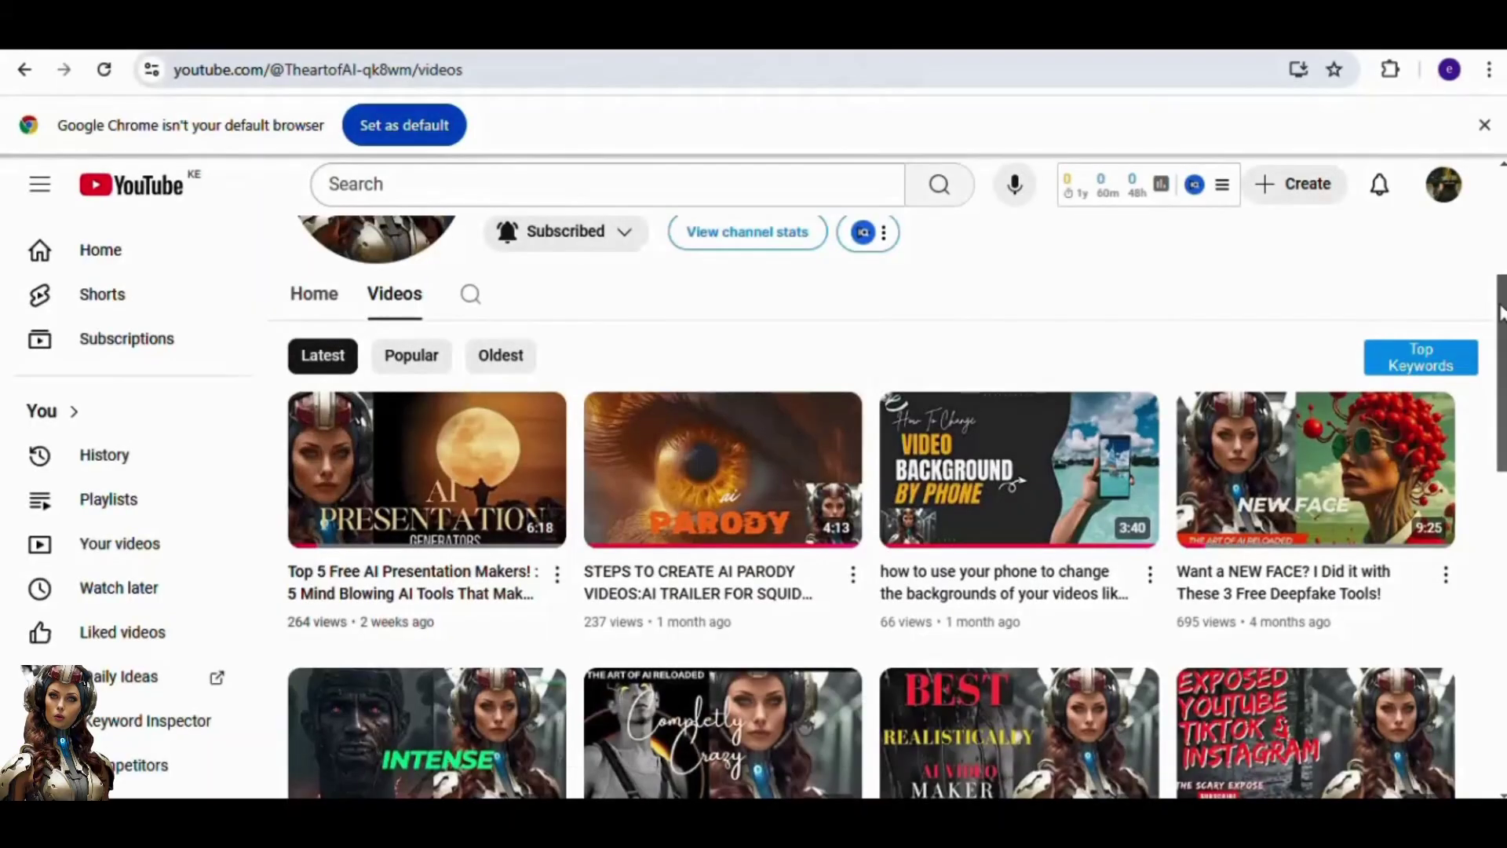
drag(1499, 313, 1491, 482)
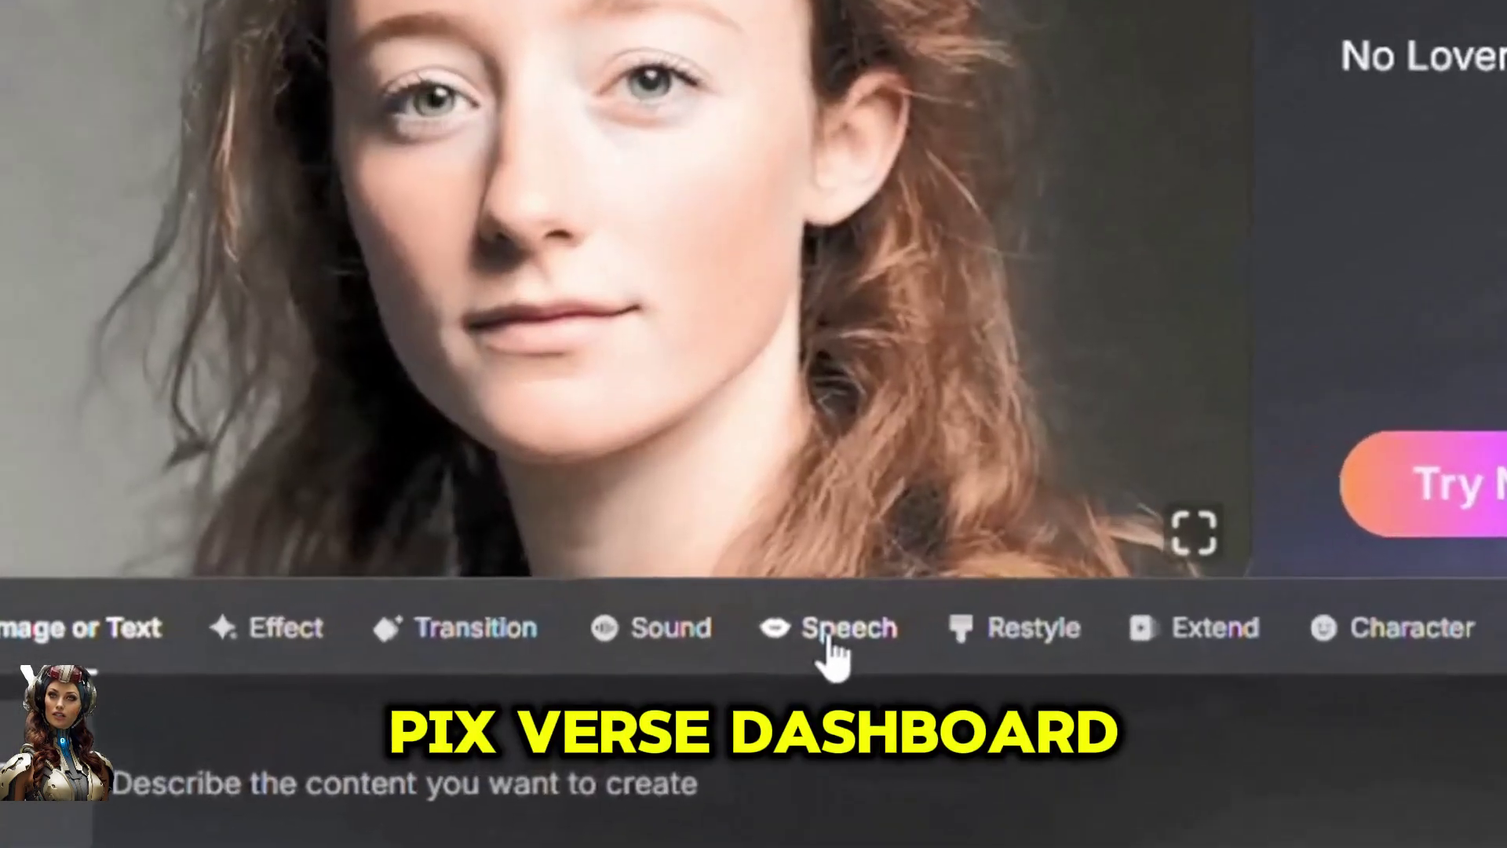
In the Speech tab, upload the woman-and-bear video as a local file
click(736, 606)
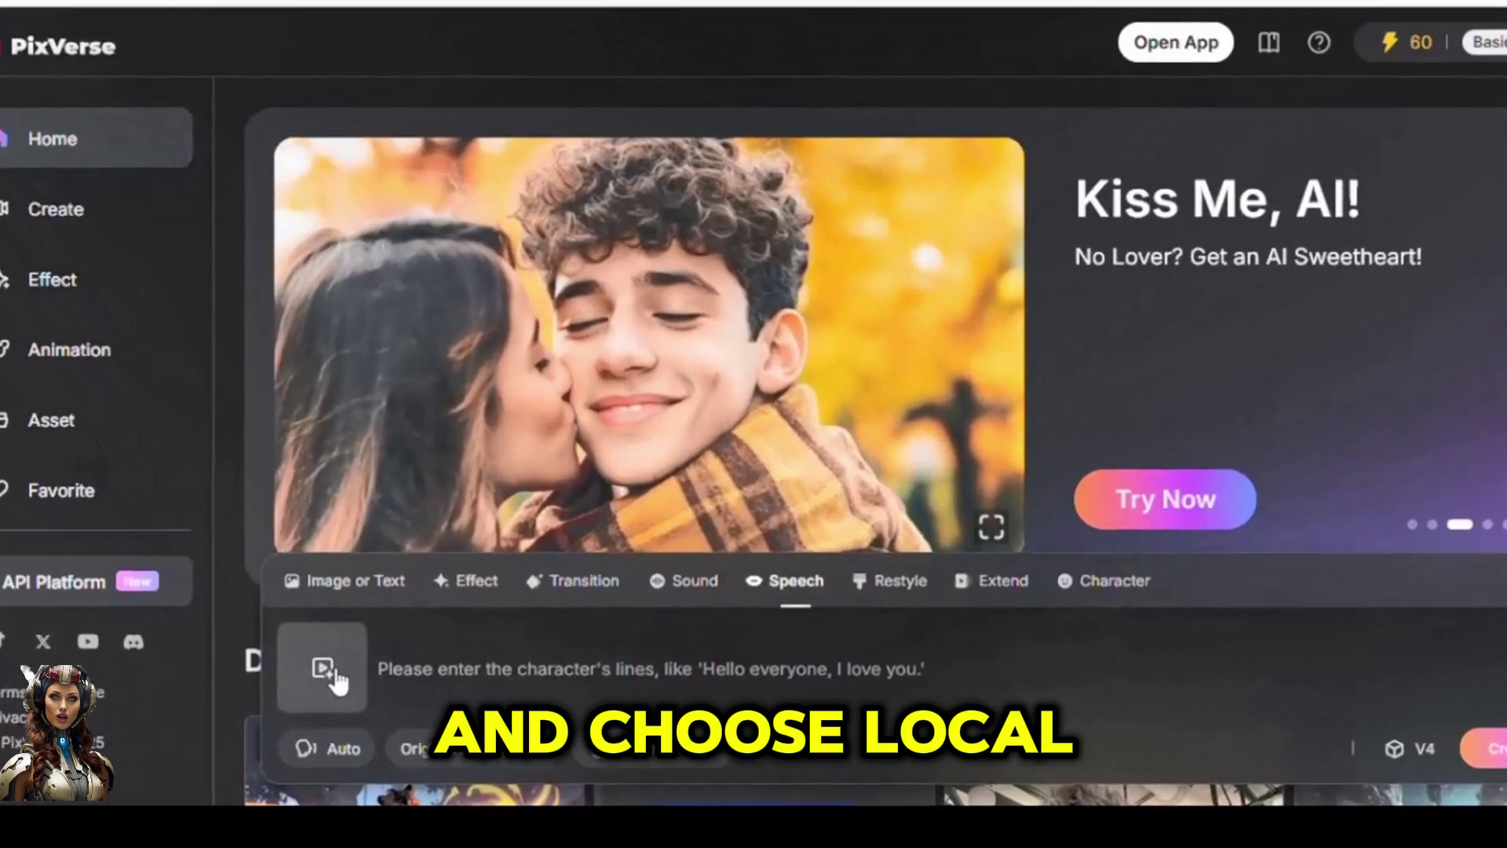
click(339, 684)
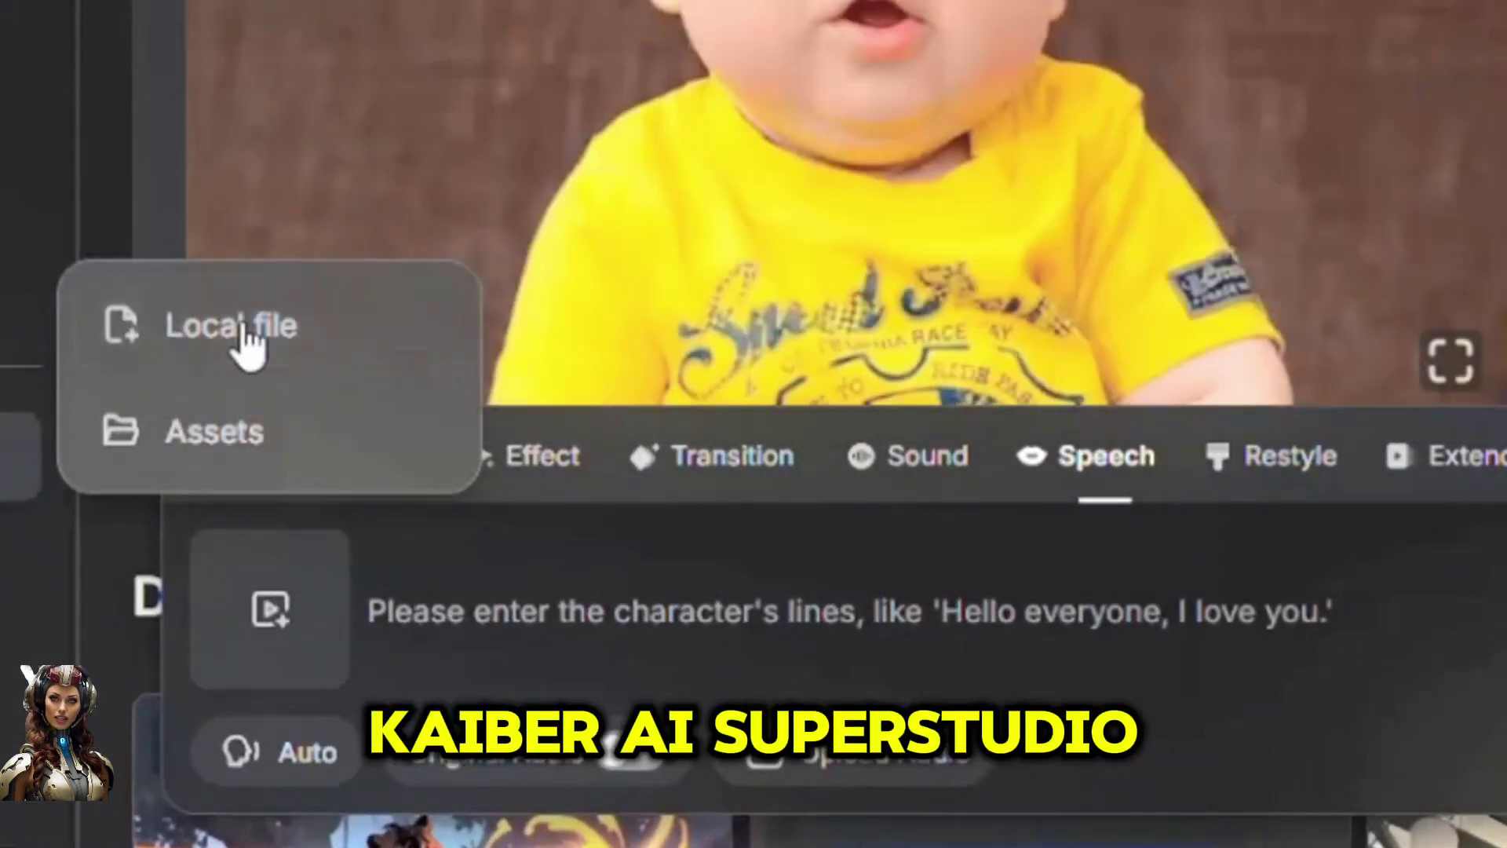
click(247, 339)
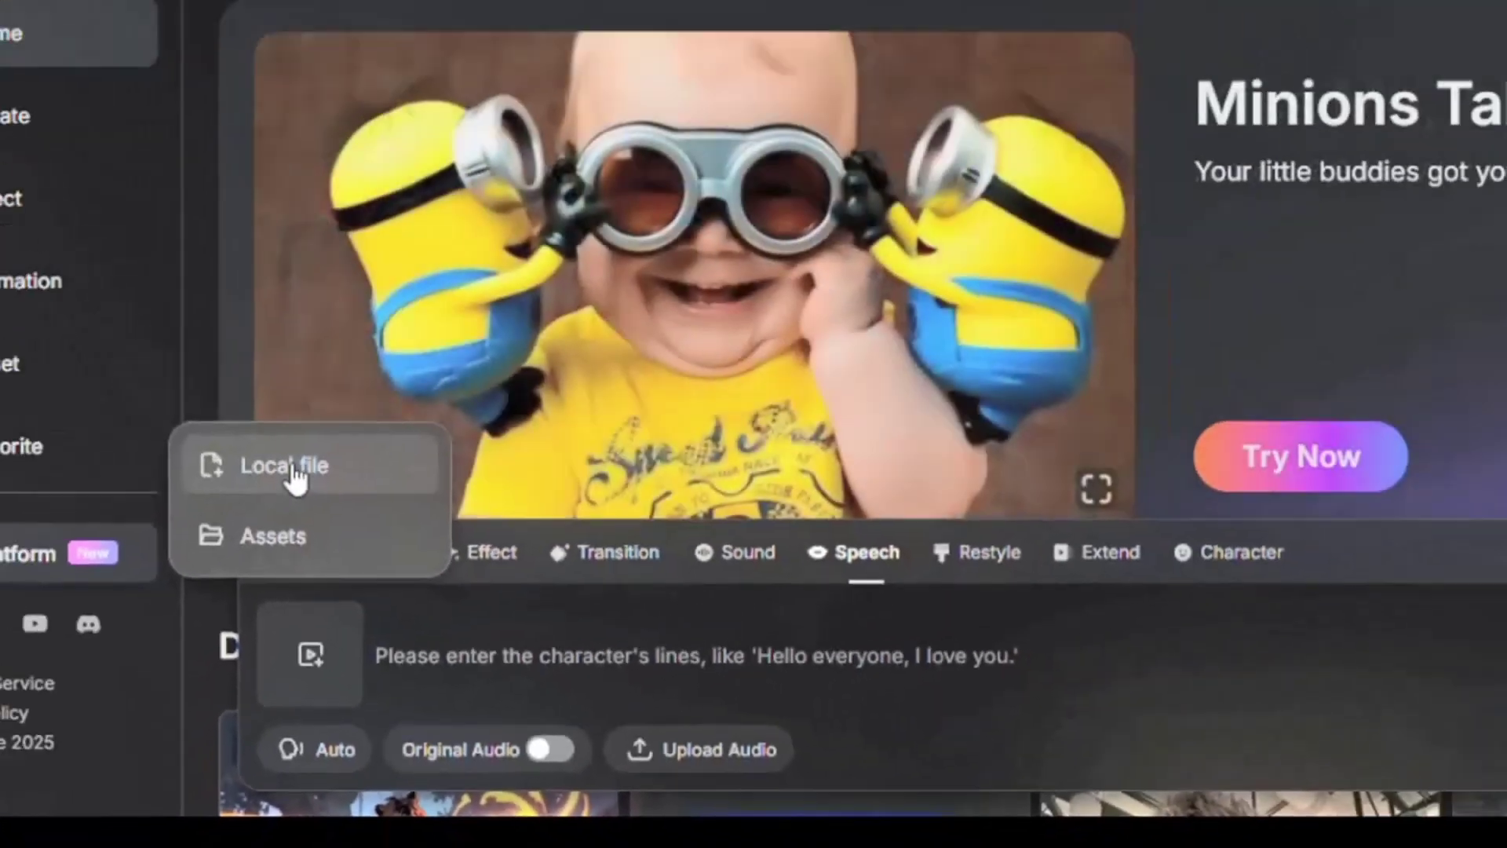
click(247, 339)
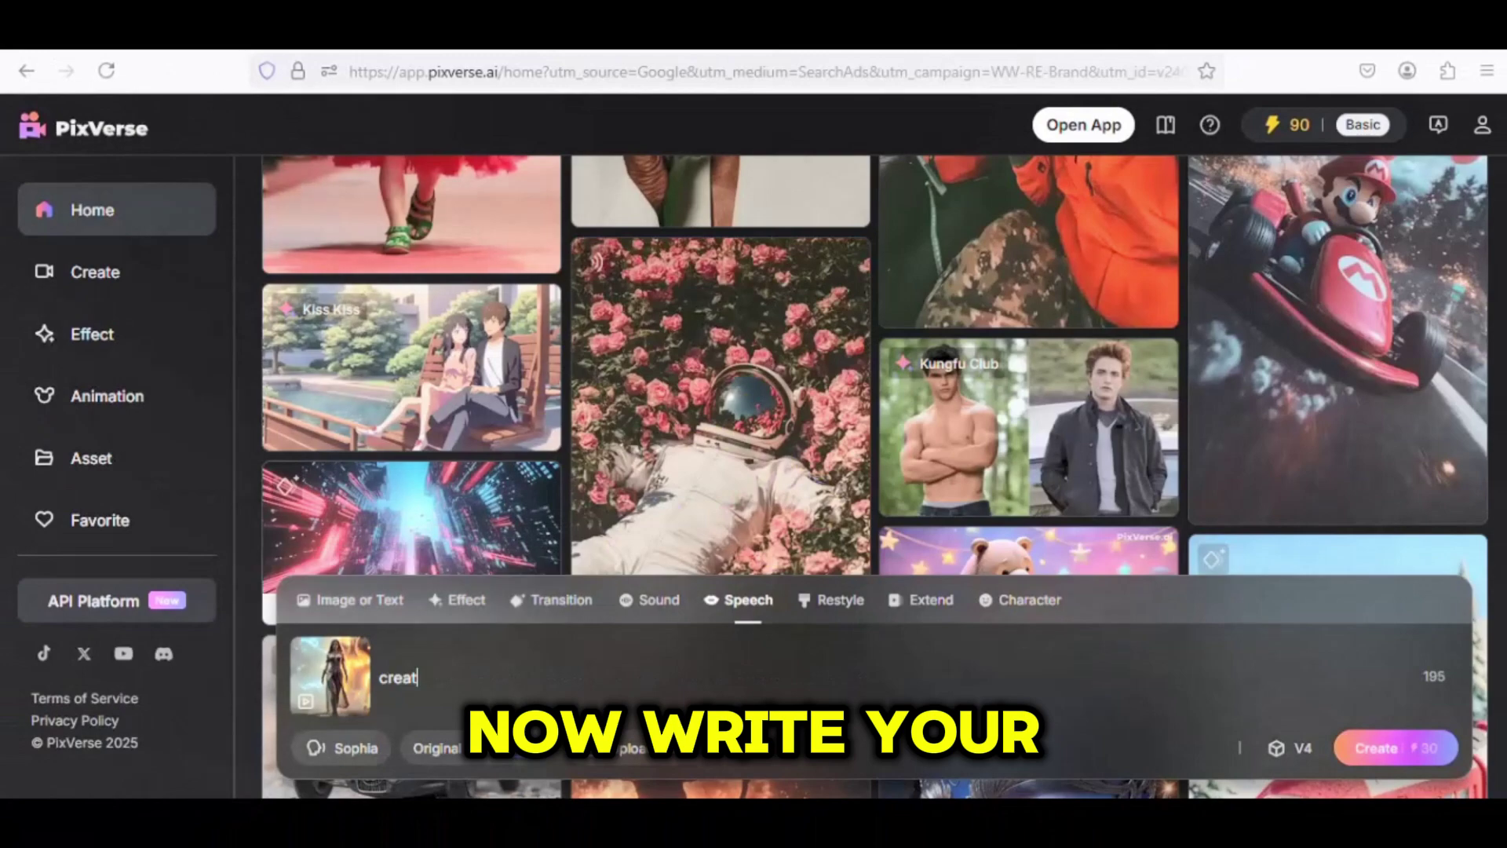
Add AI-stories speech lines in Sophia's voice, keep Original Audio, and queue the video
text(e AI stories and AI videos with consistent chara)
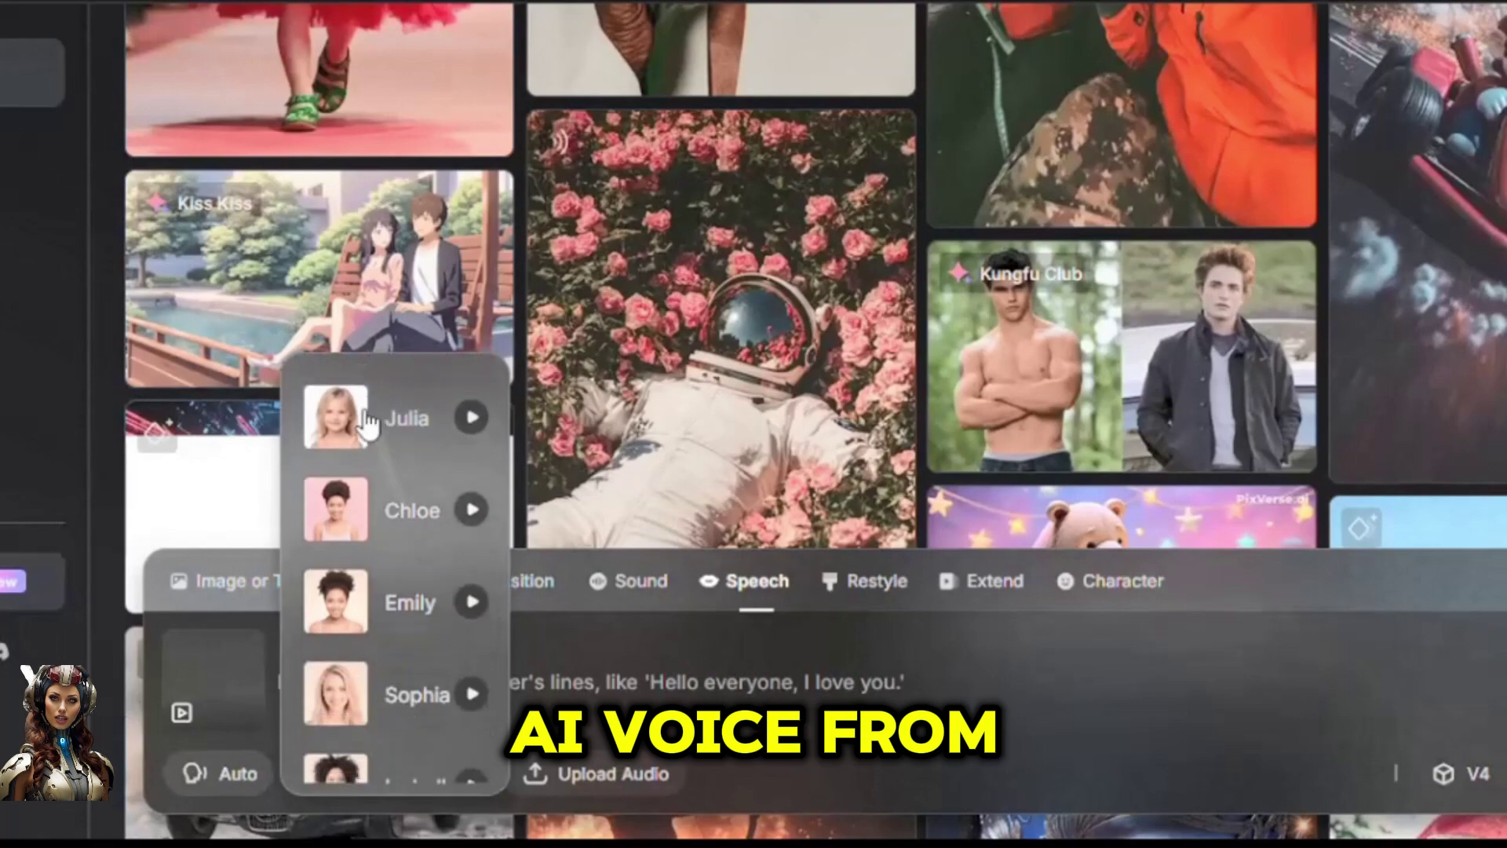
scroll(369, 424, down, 1)
click(382, 658)
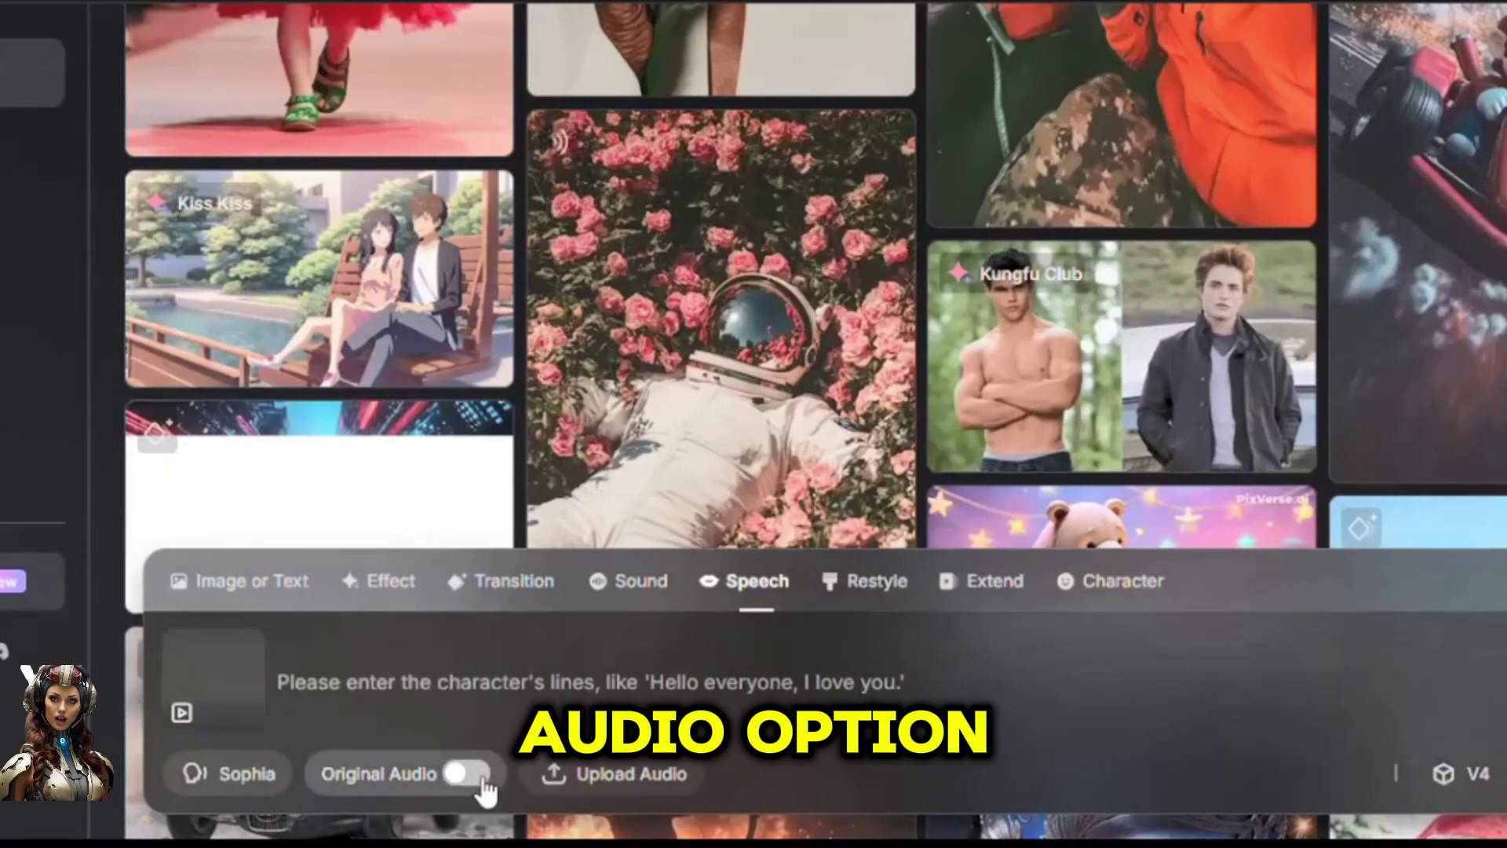
click(469, 774)
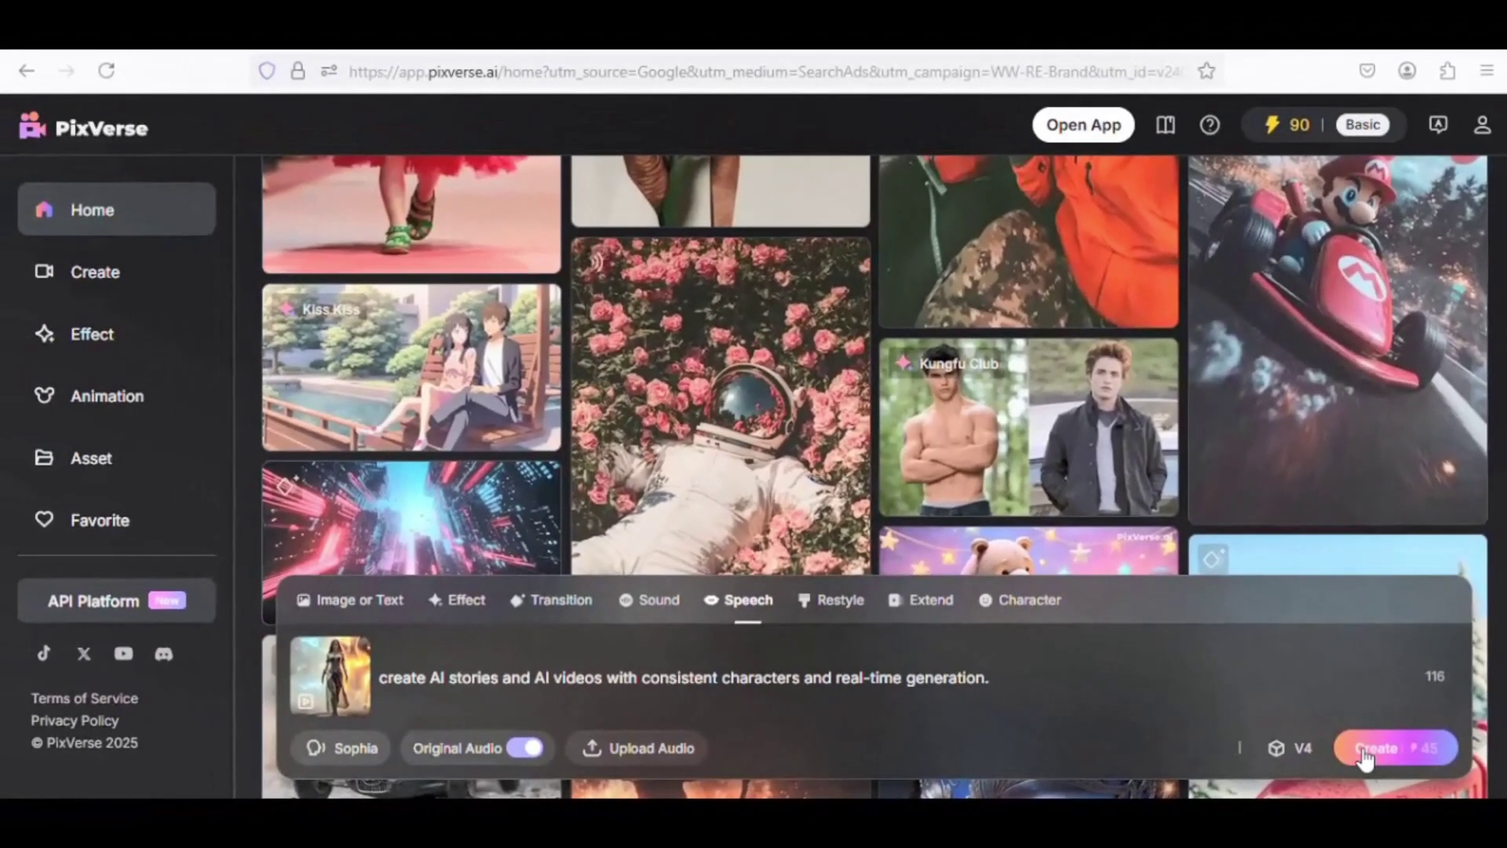
click(1366, 754)
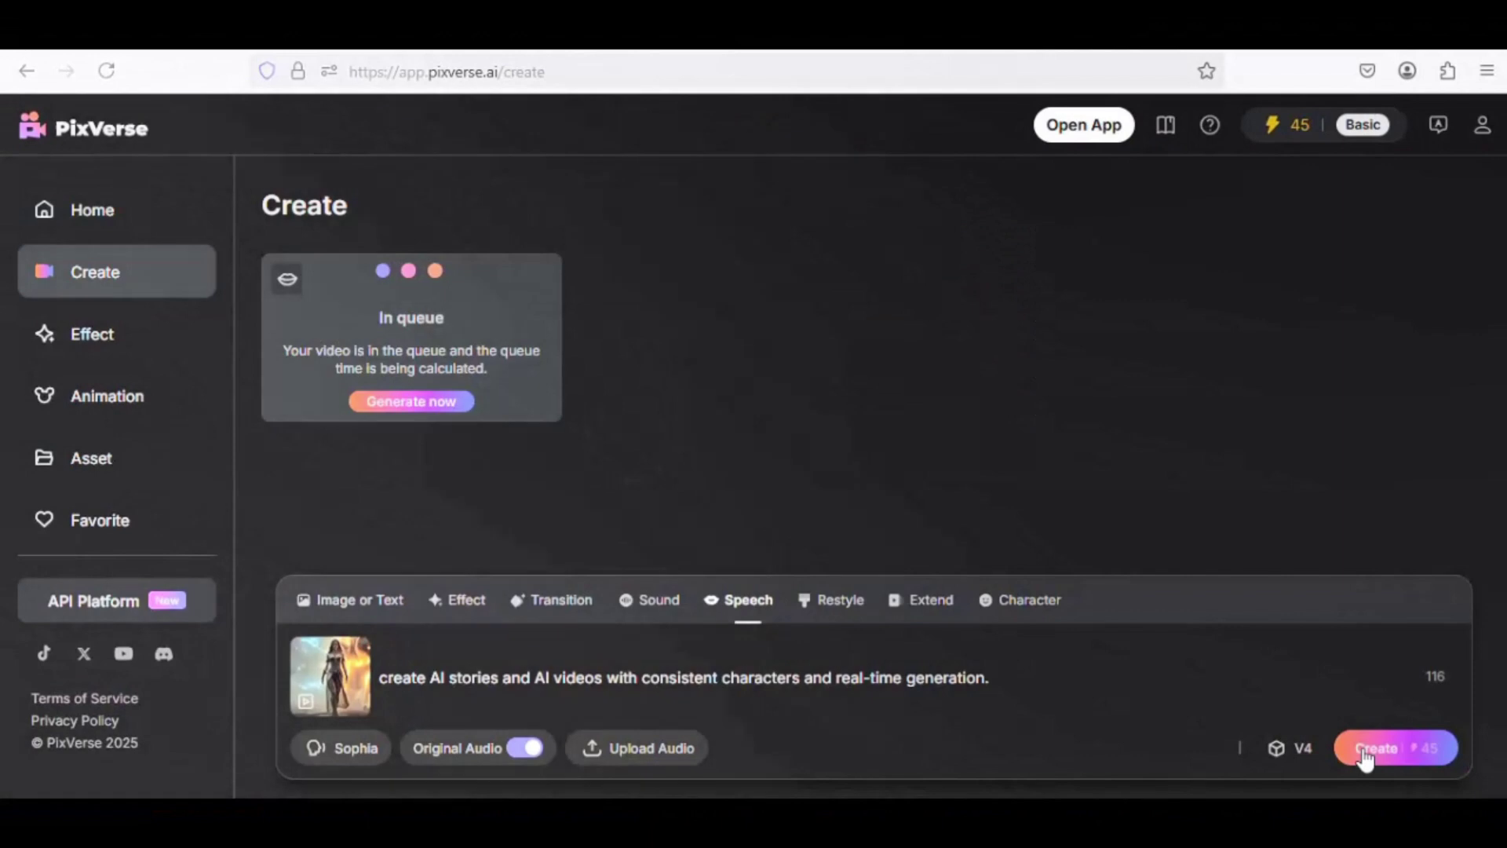